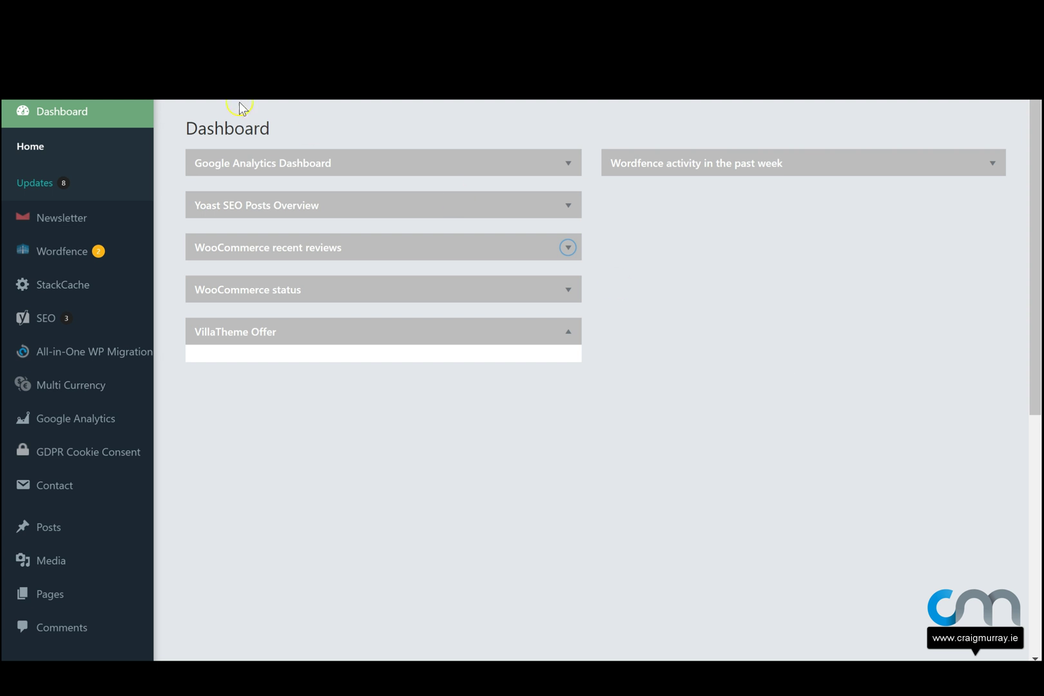
Step: Scroll the admin sidebar down to the Online Shop menu to reach its Settings entry
left_click_drag(273, 129, 190, 125)
left_click(187, 123)
scroll(322, 399, "down", 1)
scroll(395, 450, "down", 2)
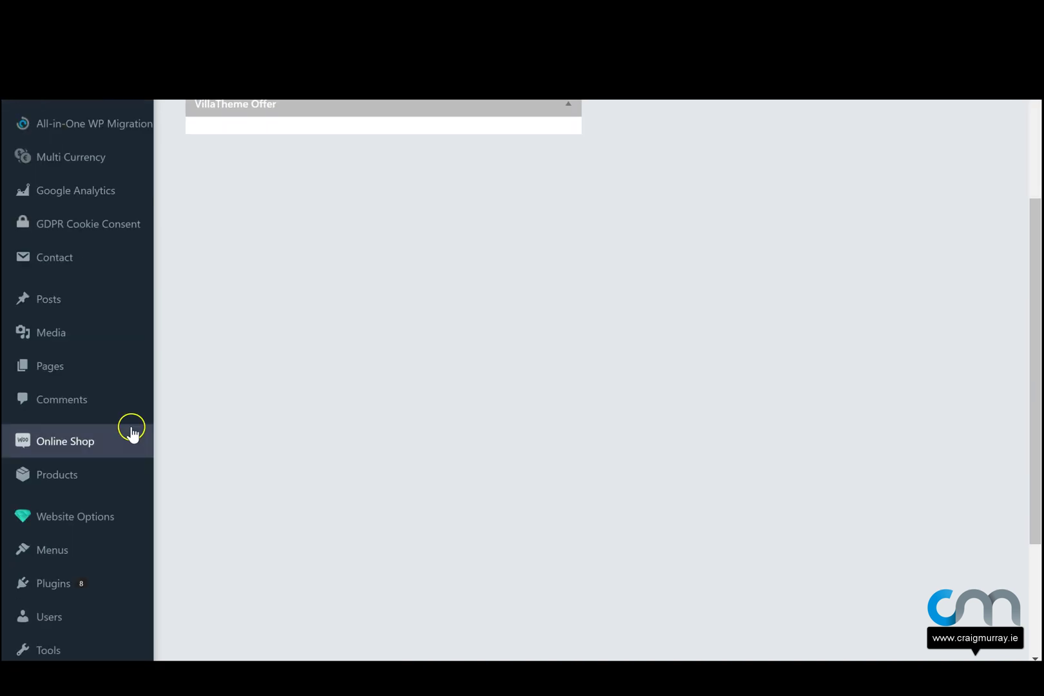
mouse_move(113, 444)
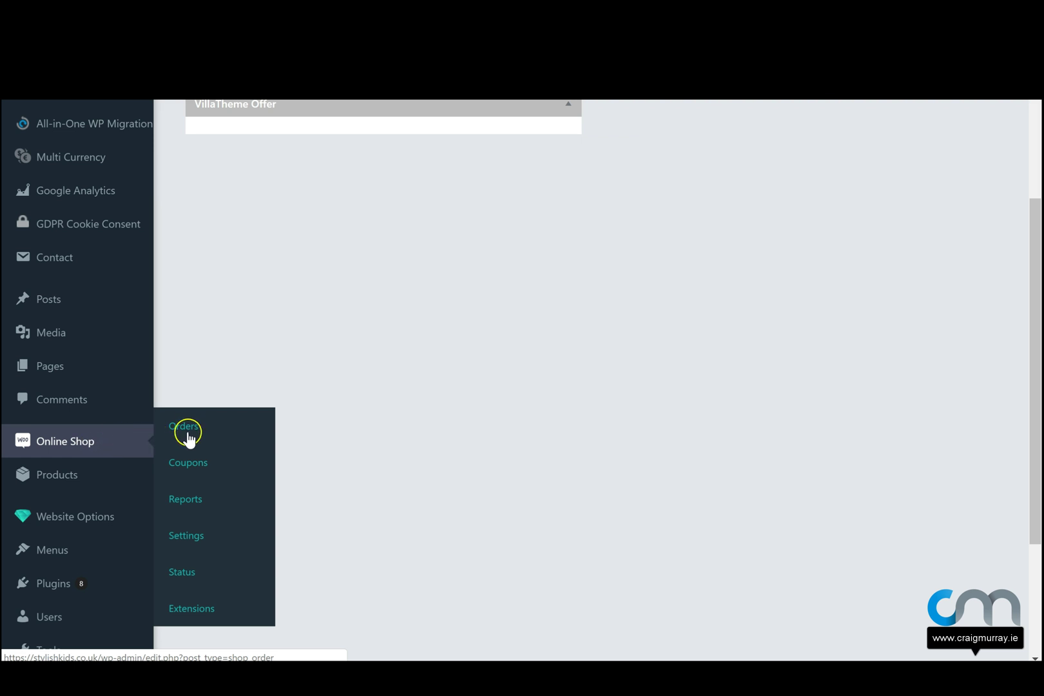
Step: Open the online shop Settings and switch to Shipping to list the Ireland and fallback zones
left_click(187, 535)
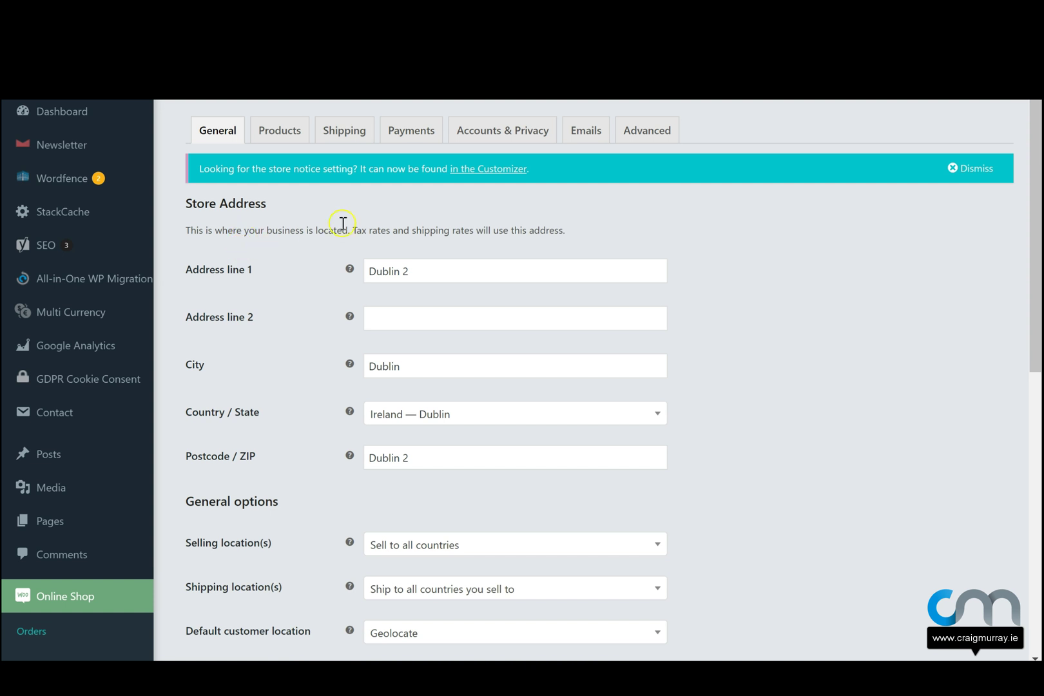
left_click(341, 131)
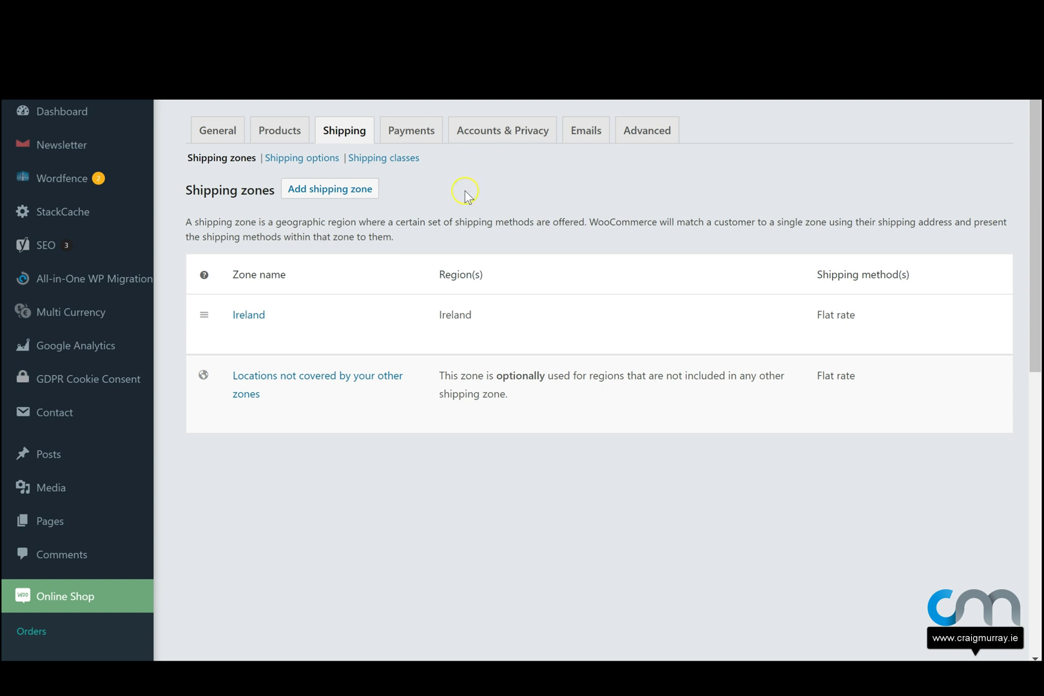
mouse_move(291, 319)
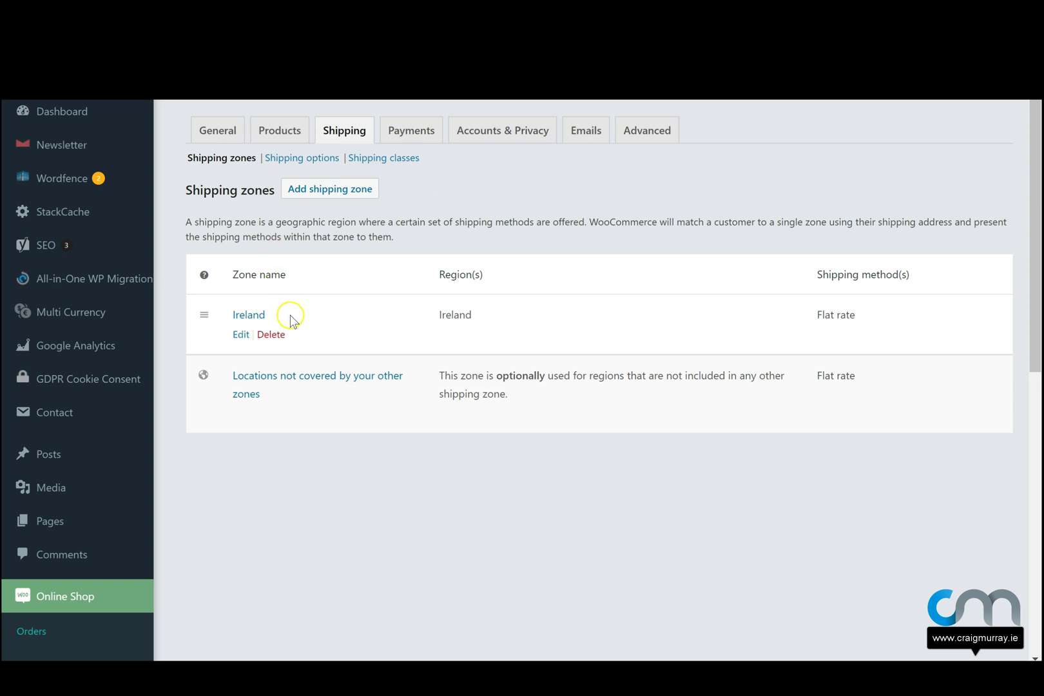
Step: Start a new shipping zone and name it UK
left_click(330, 192)
left_click(337, 191)
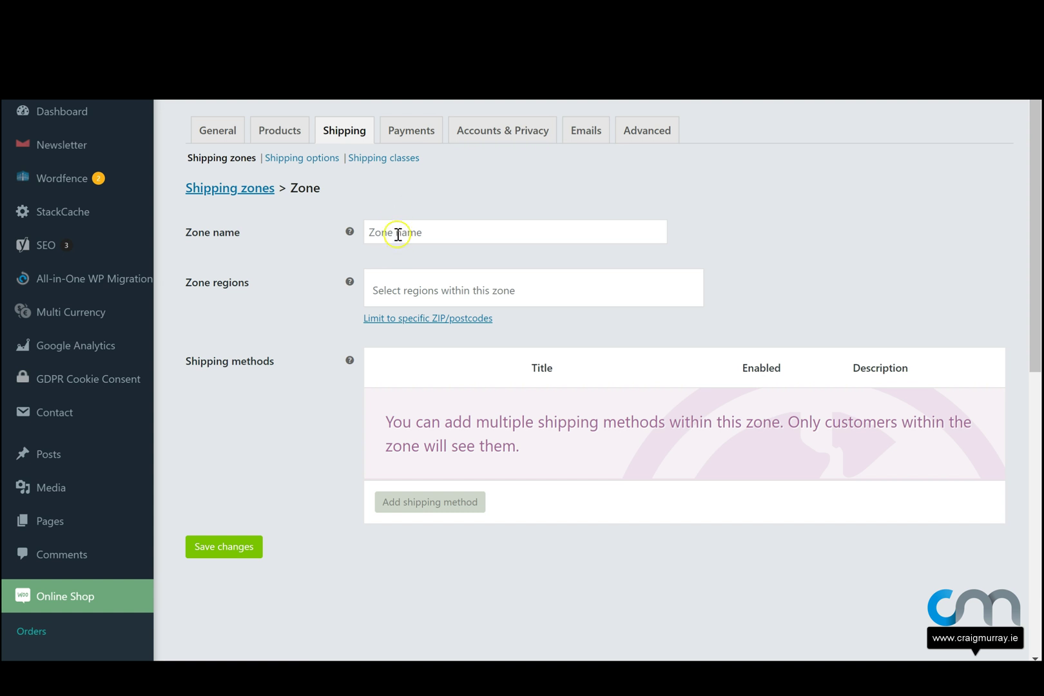
left_click(400, 233)
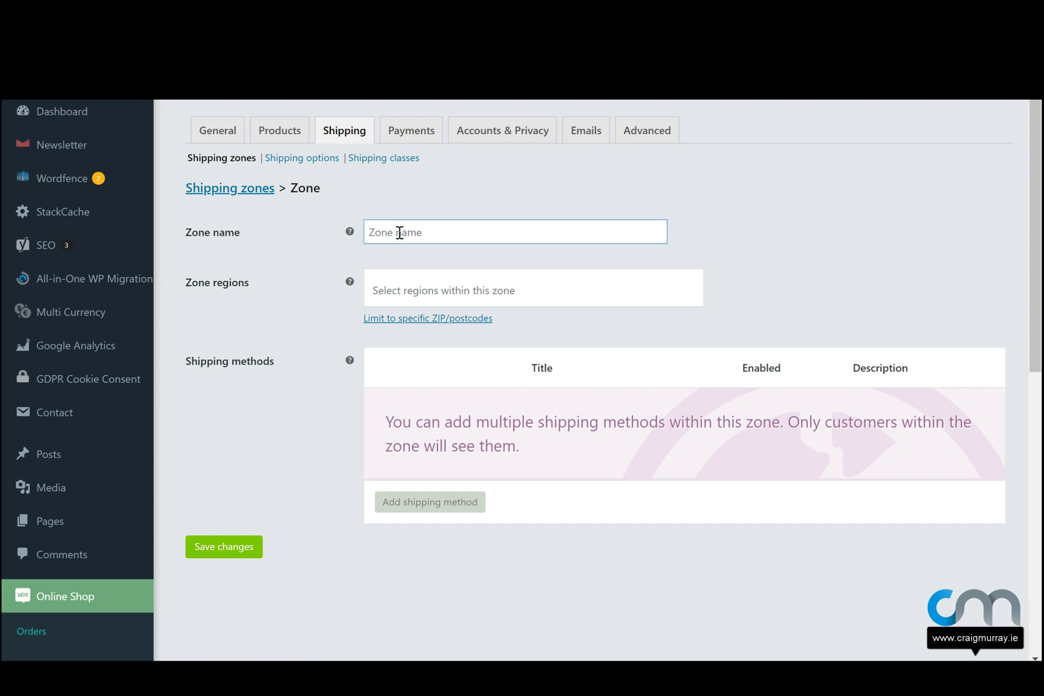
type("UK")
Step: Set the UK zone's region to United Kingdom (UK)
left_click(411, 298)
left_click(411, 295)
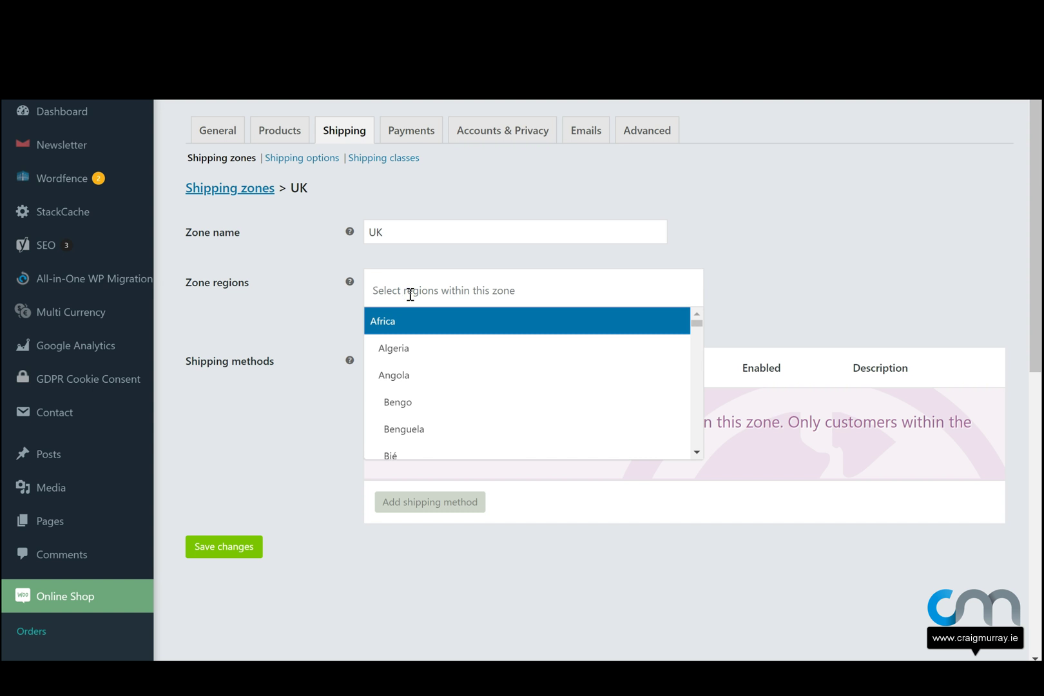
type("gre")
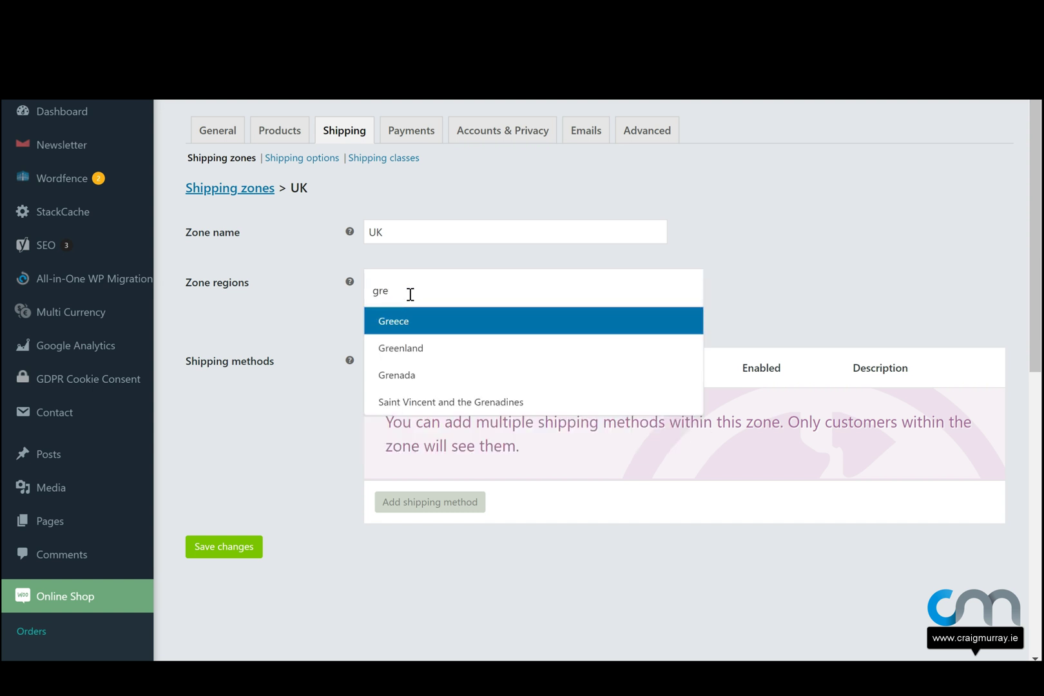
key("BackSpace")
key("BackSpace")
key("BackSpace")
type("un")
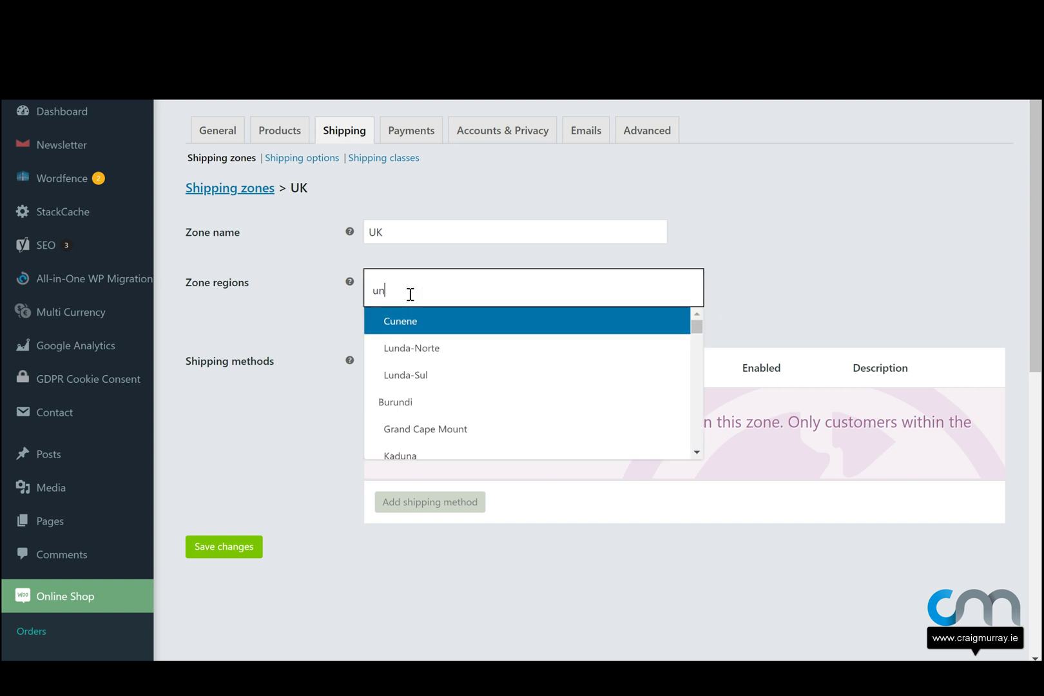
type("i")
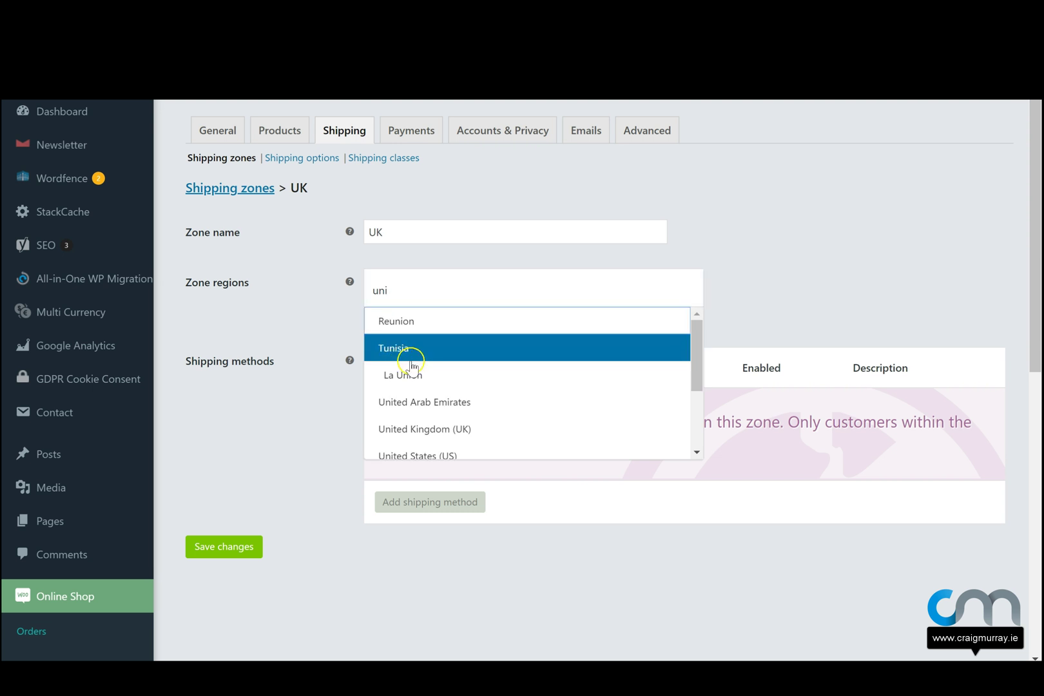
left_click(428, 429)
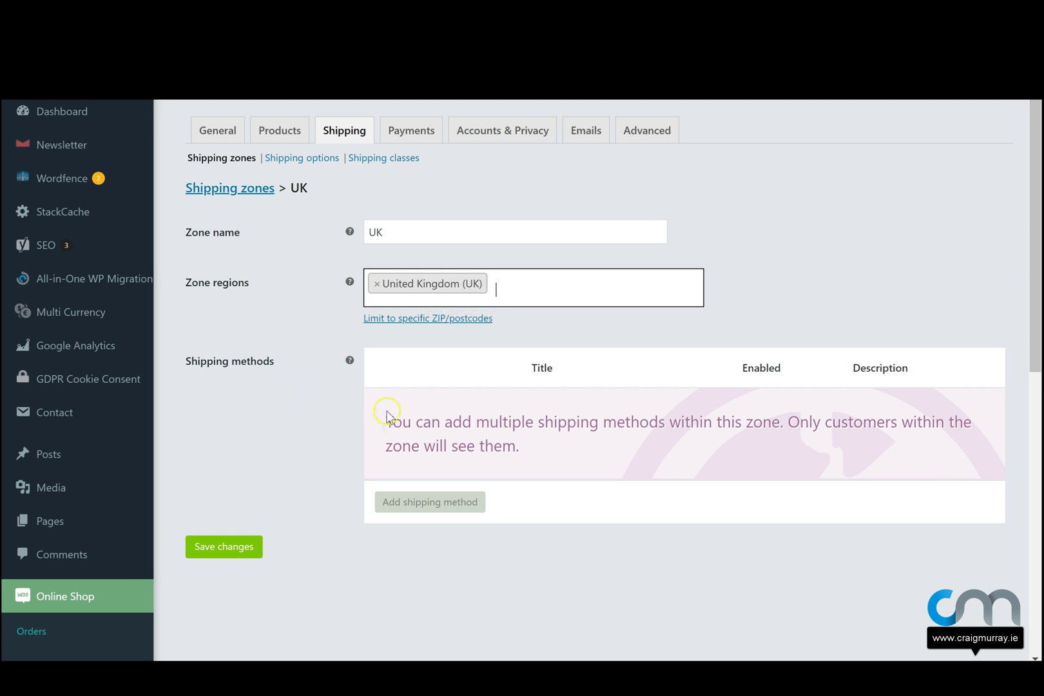
left_click_drag(191, 362, 263, 362)
left_click_drag(489, 422, 599, 425)
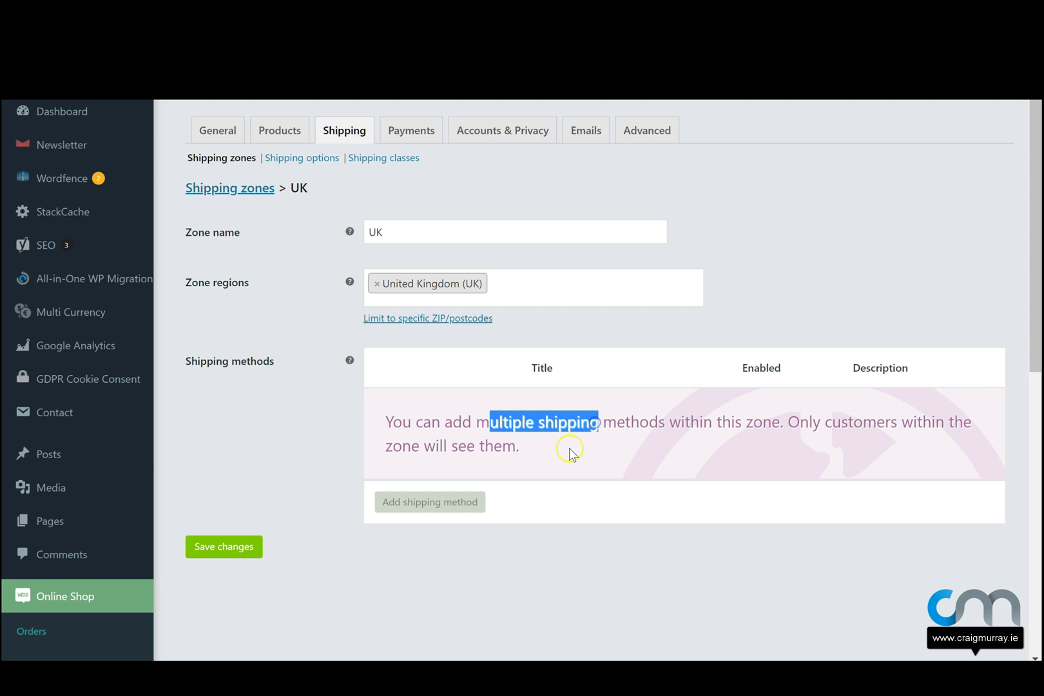
Step: Add a Flat rate shipping method to the UK zone
left_click(422, 502)
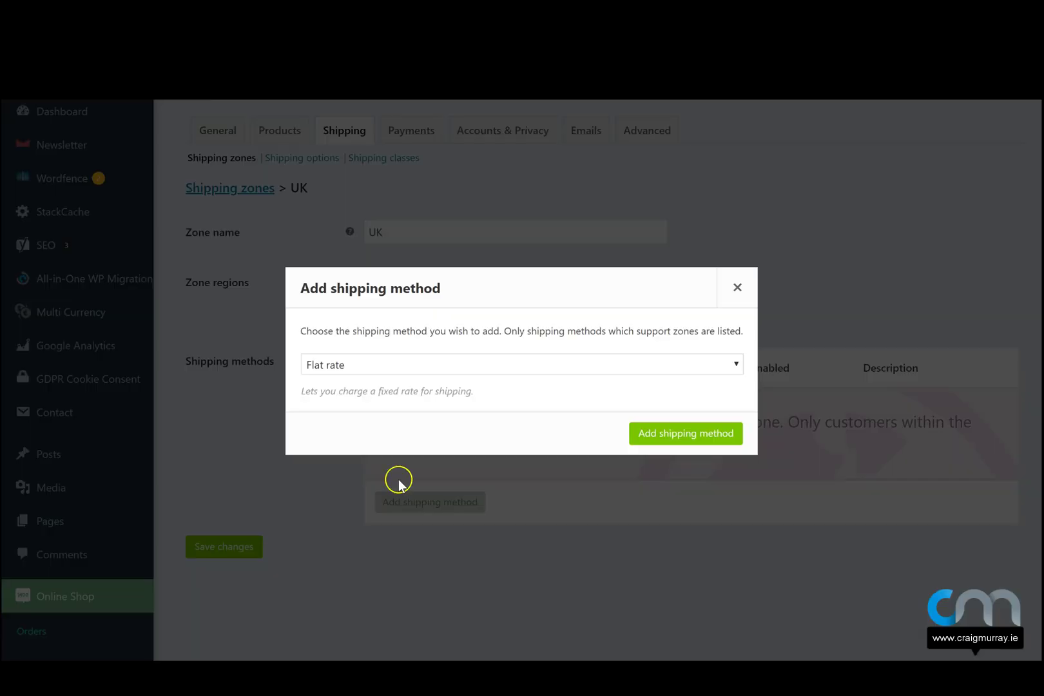
left_click(362, 372)
left_click(363, 374)
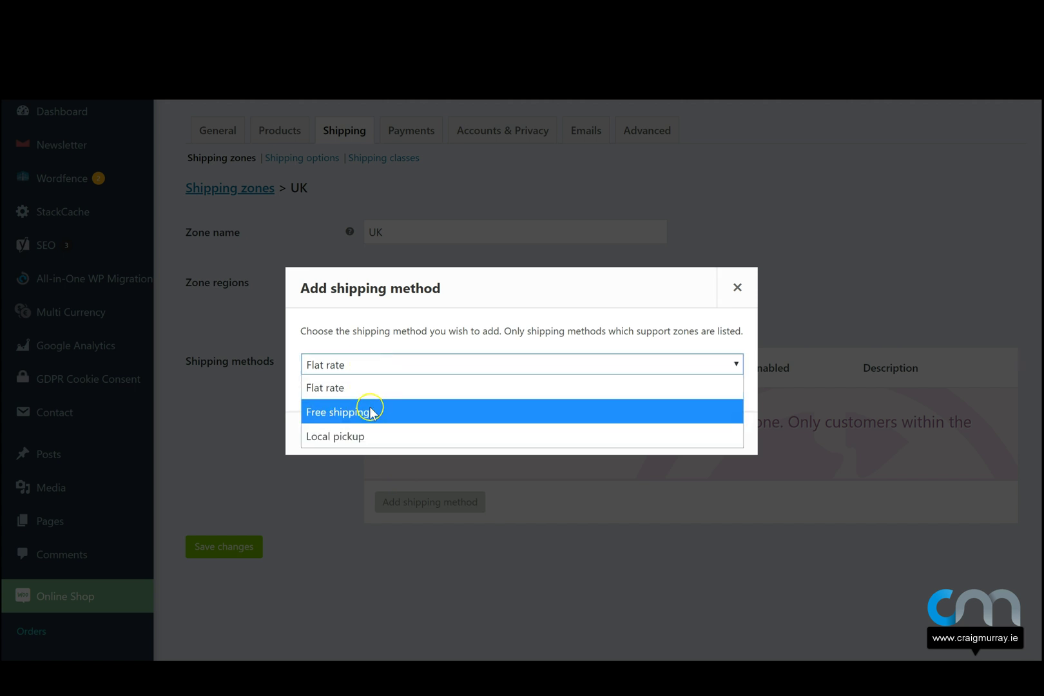
left_click(372, 430)
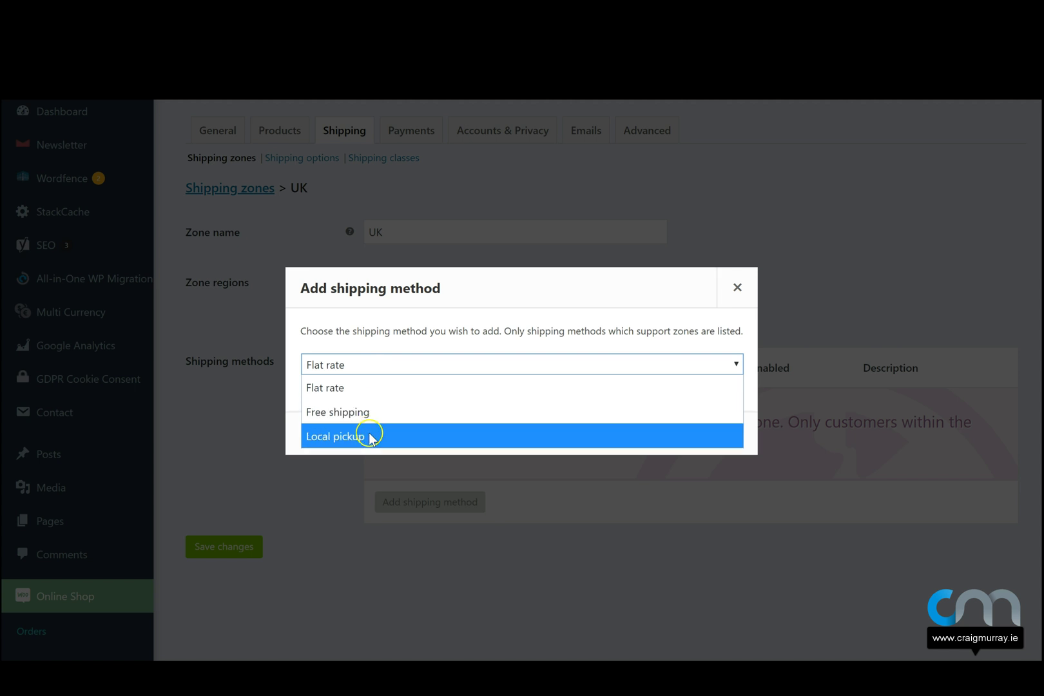
left_click(373, 439)
left_click(366, 388)
left_click(662, 437)
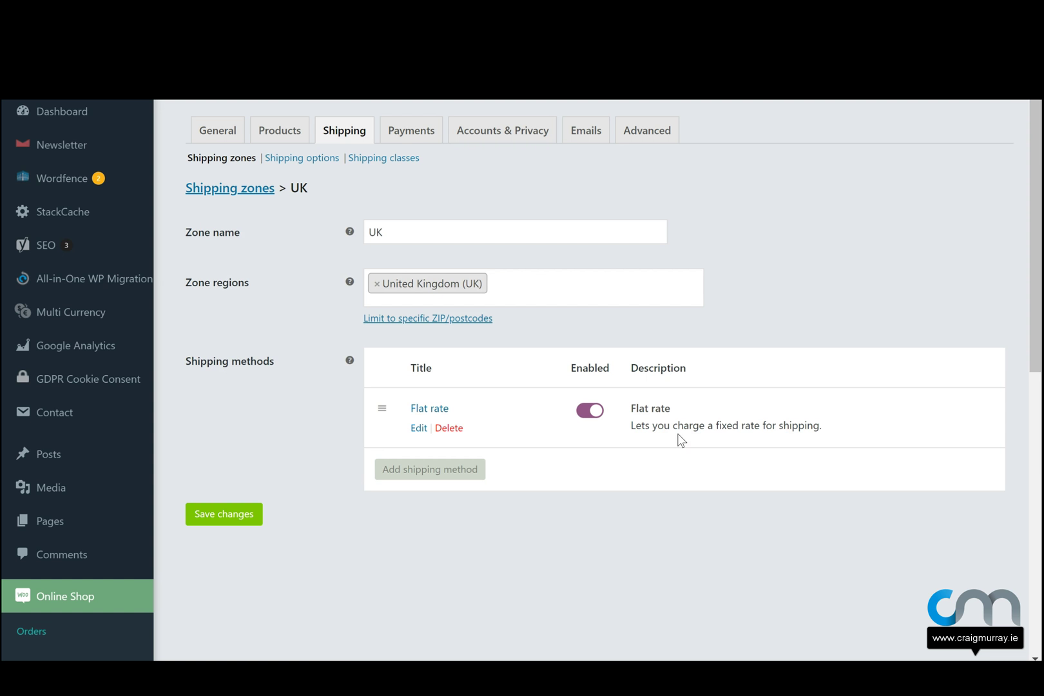
left_click_drag(468, 412, 410, 408)
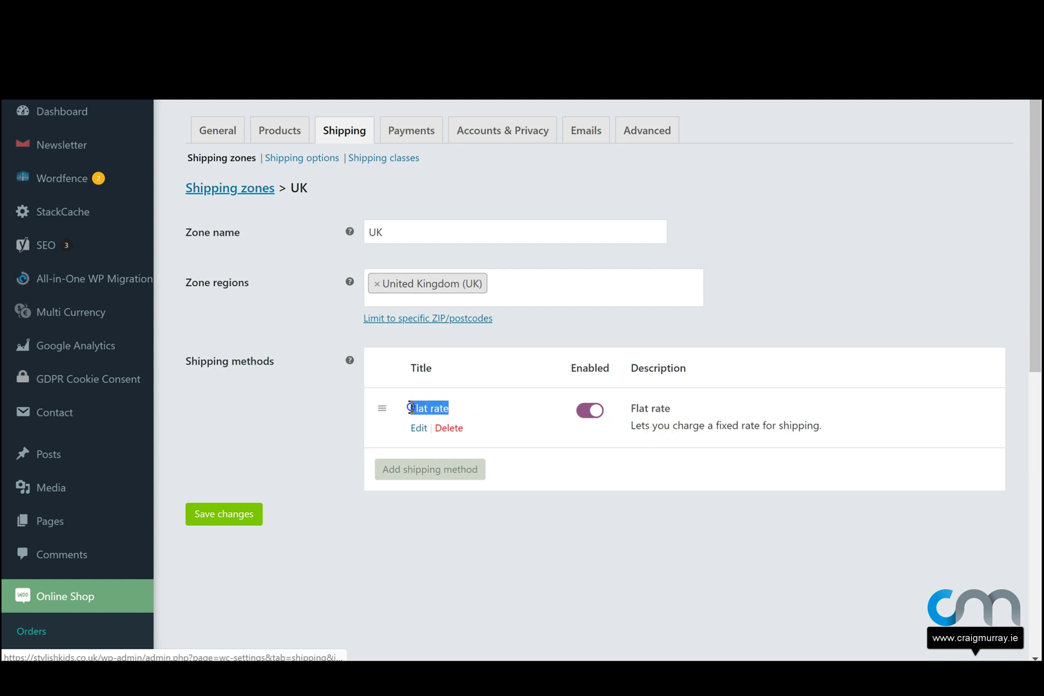
Step: Add Free shipping as a second method in the UK zone
left_click(428, 474)
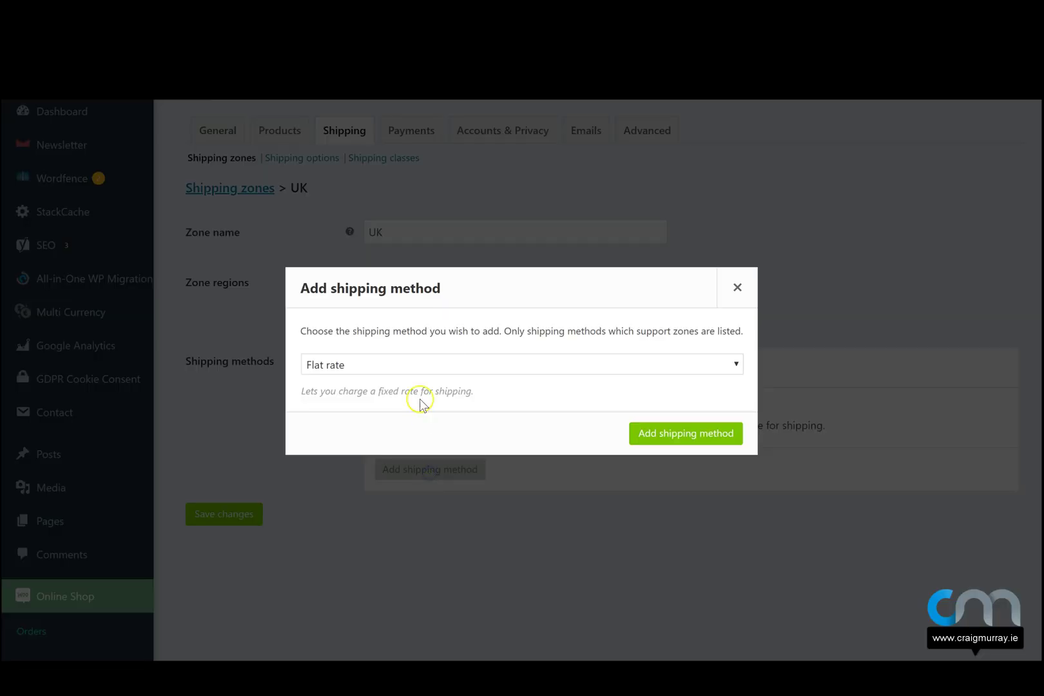
left_click(422, 365)
left_click(422, 411)
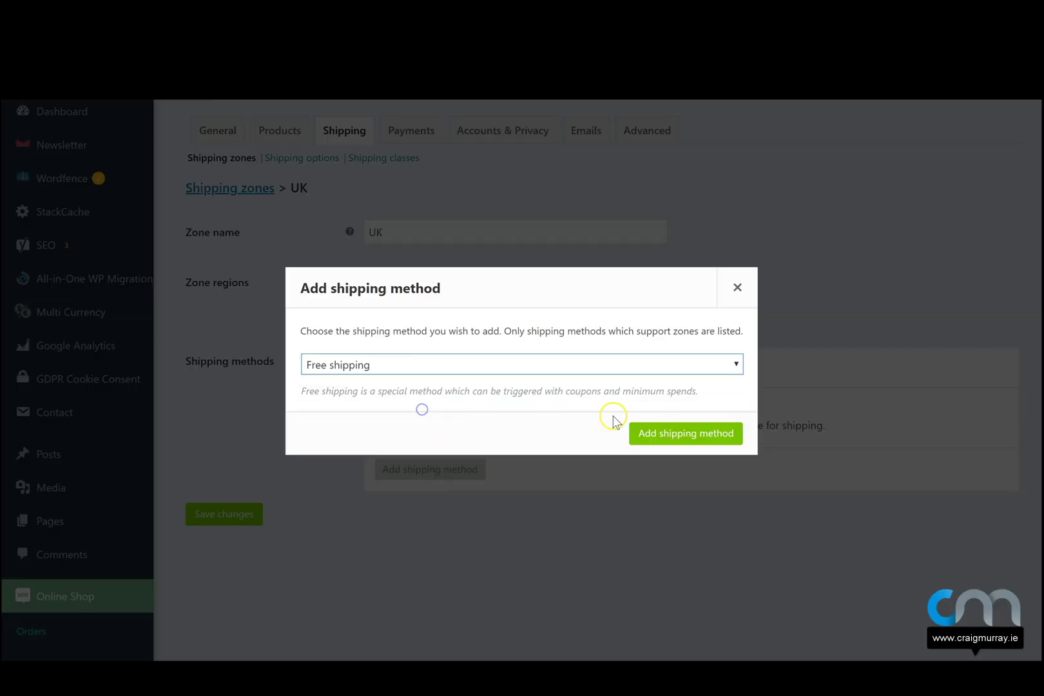
left_click(673, 439)
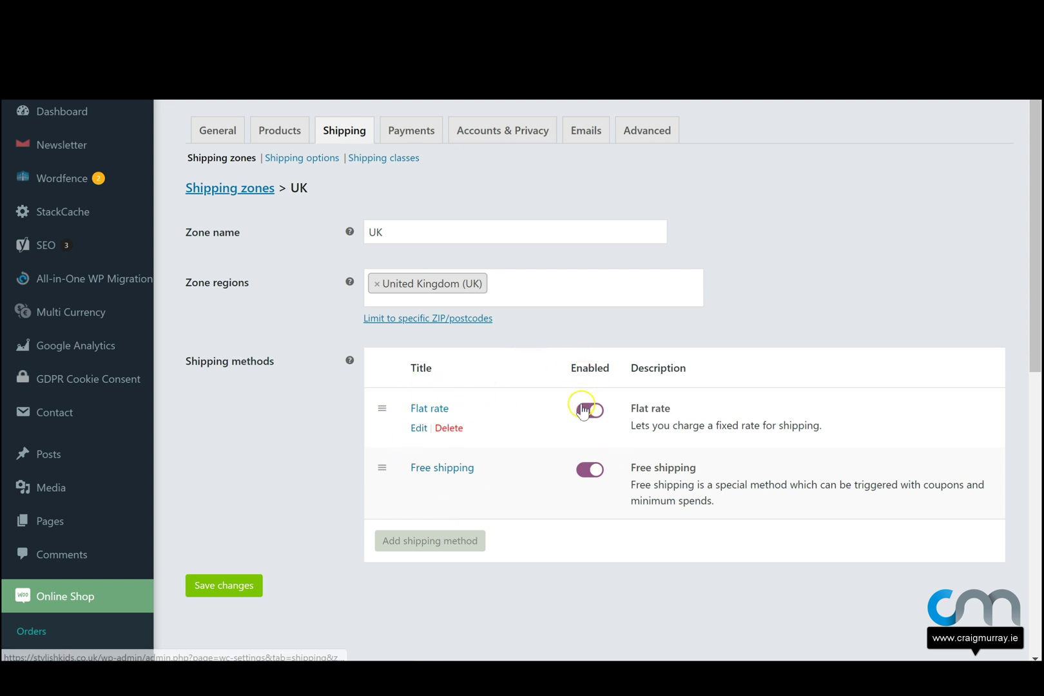
Step: Toggle the Free shipping and Flat rate switches off and back on, leaving both enabled
left_click(589, 472)
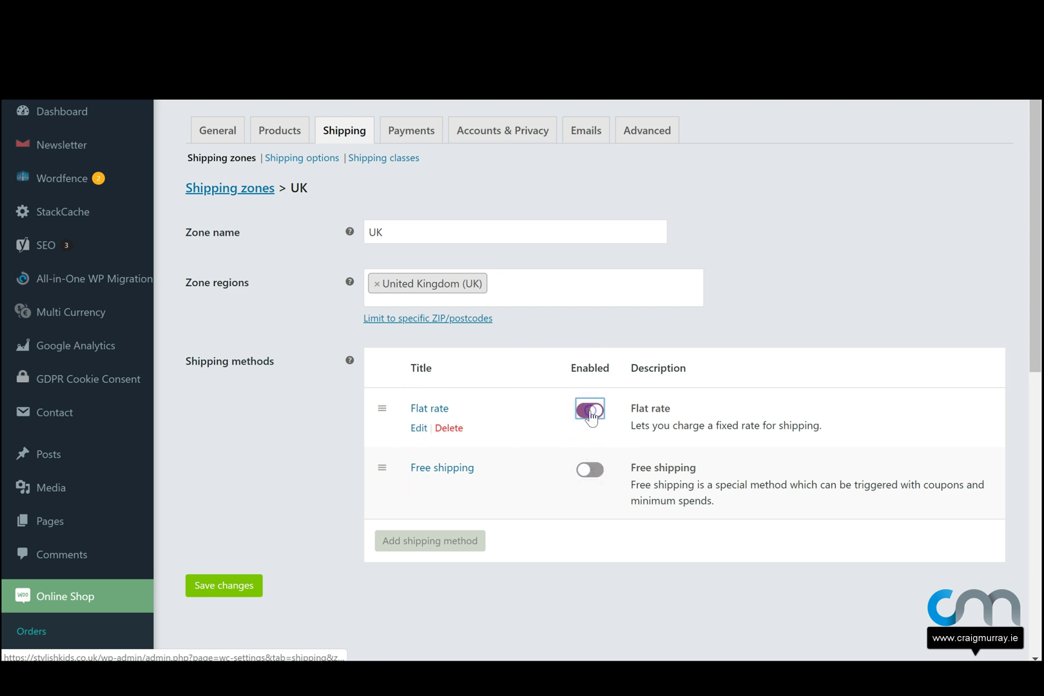
left_click(590, 410)
left_click(590, 410)
left_click(588, 474)
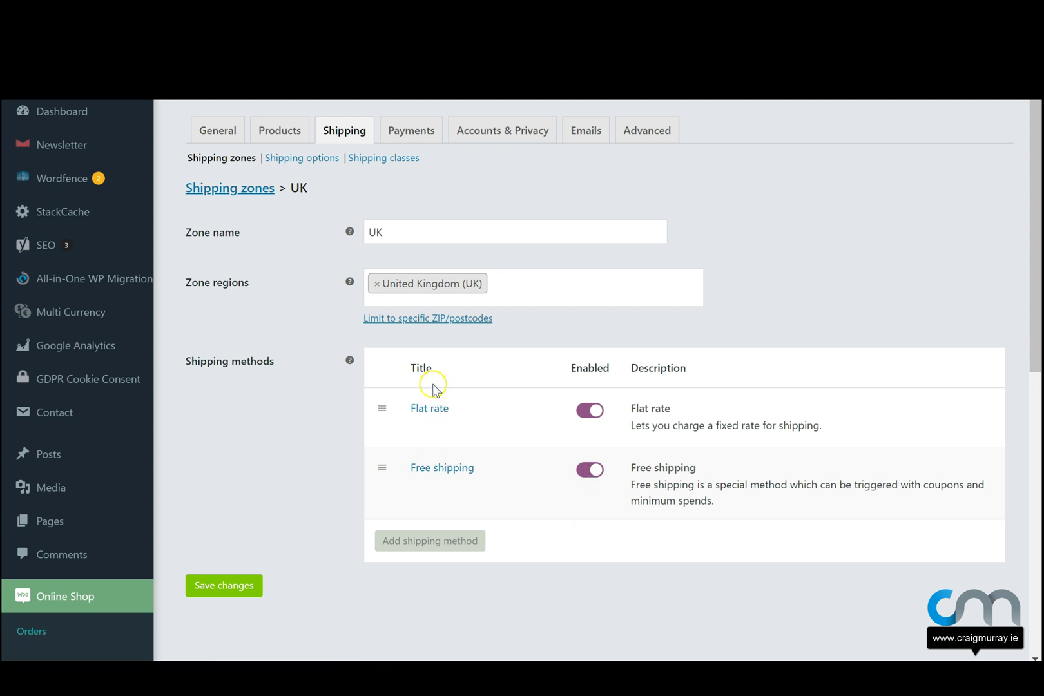
Step: Set the UK Flat rate tax status to None
left_click(438, 408)
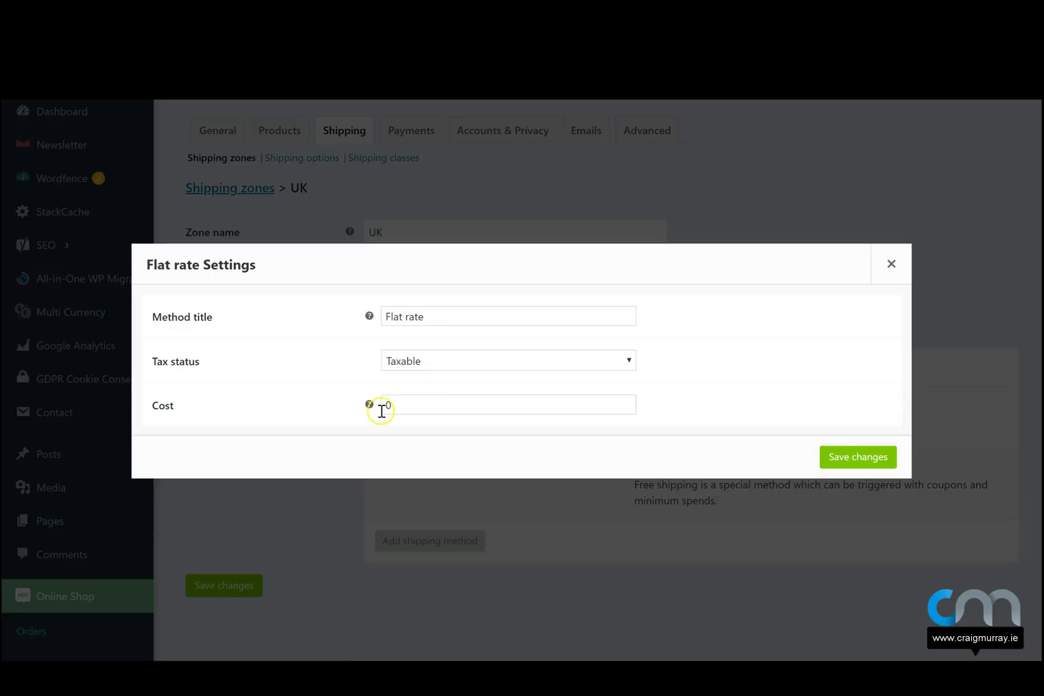
left_click(413, 361)
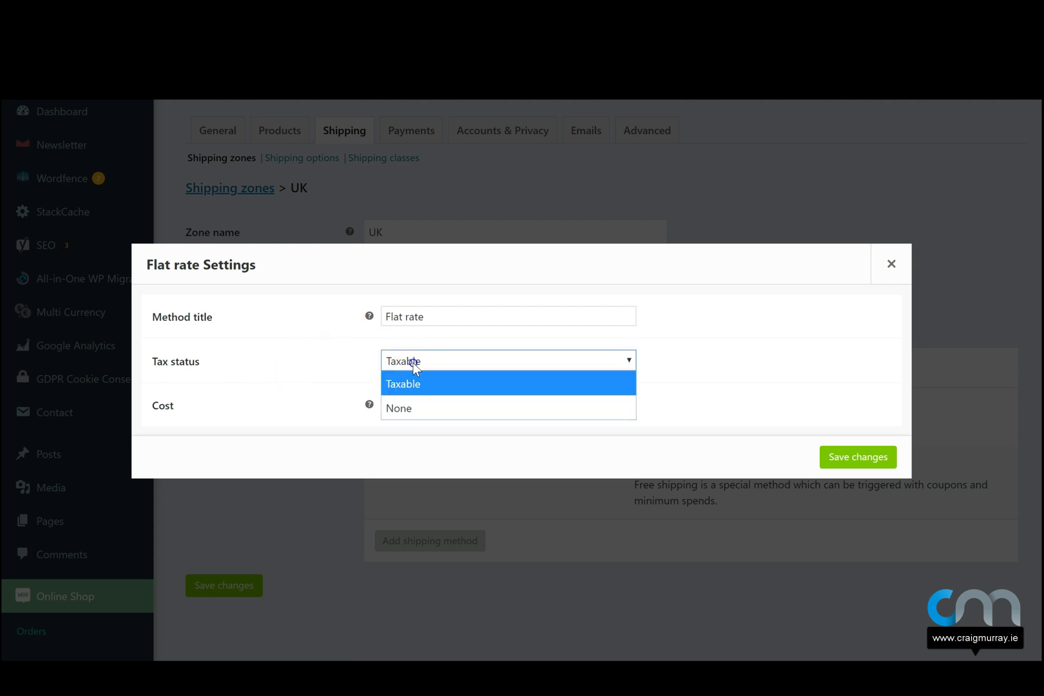
left_click(414, 363)
left_click(414, 363)
left_click(415, 363)
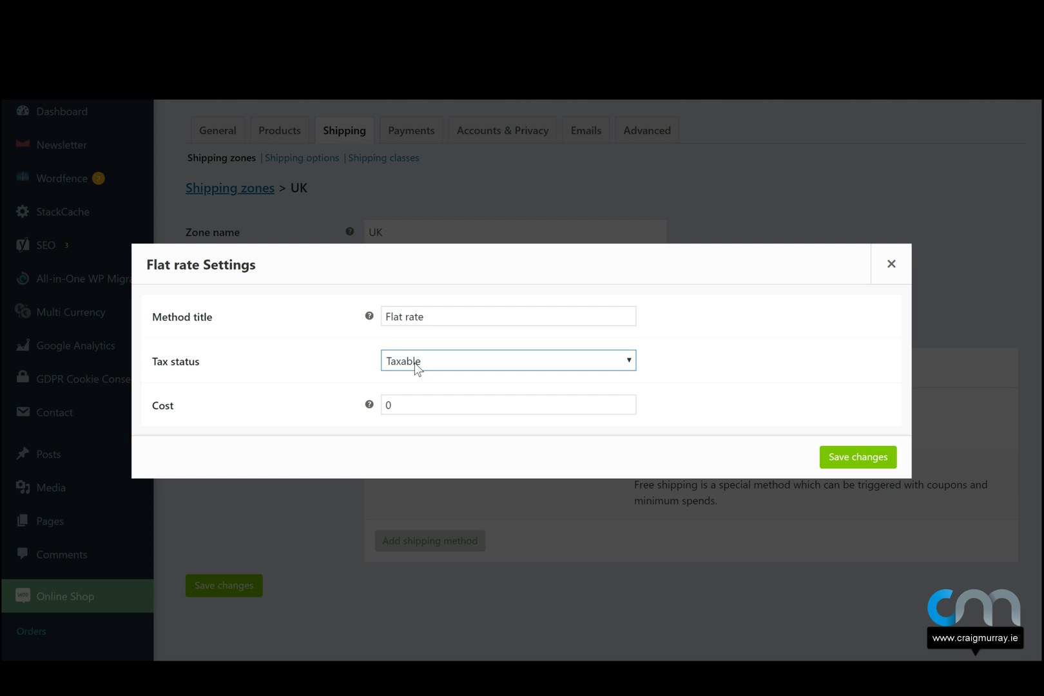
left_click(415, 363)
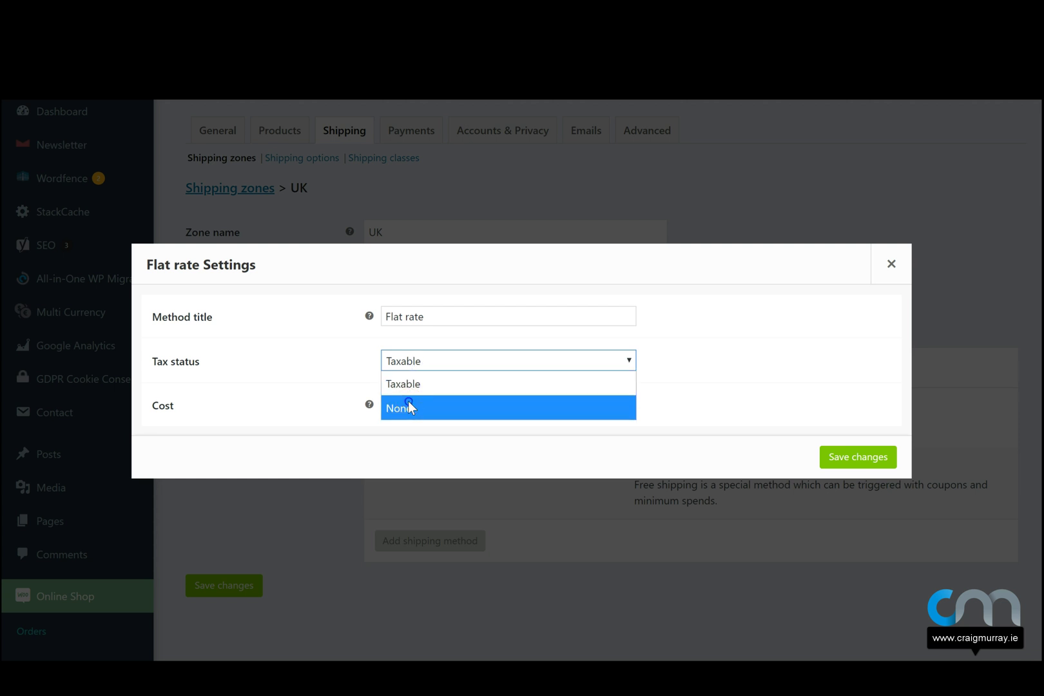
left_click(408, 401)
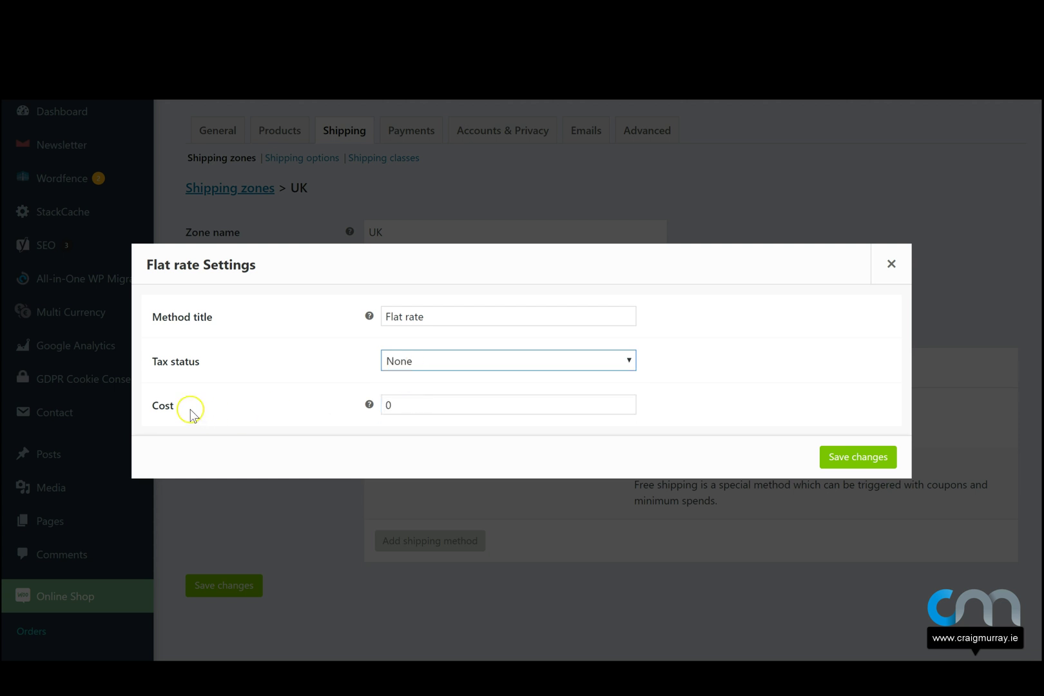
Step: Change the Flat rate cost to 15*[qty] and save the changes
double_click(399, 404)
mouse_move(368, 403)
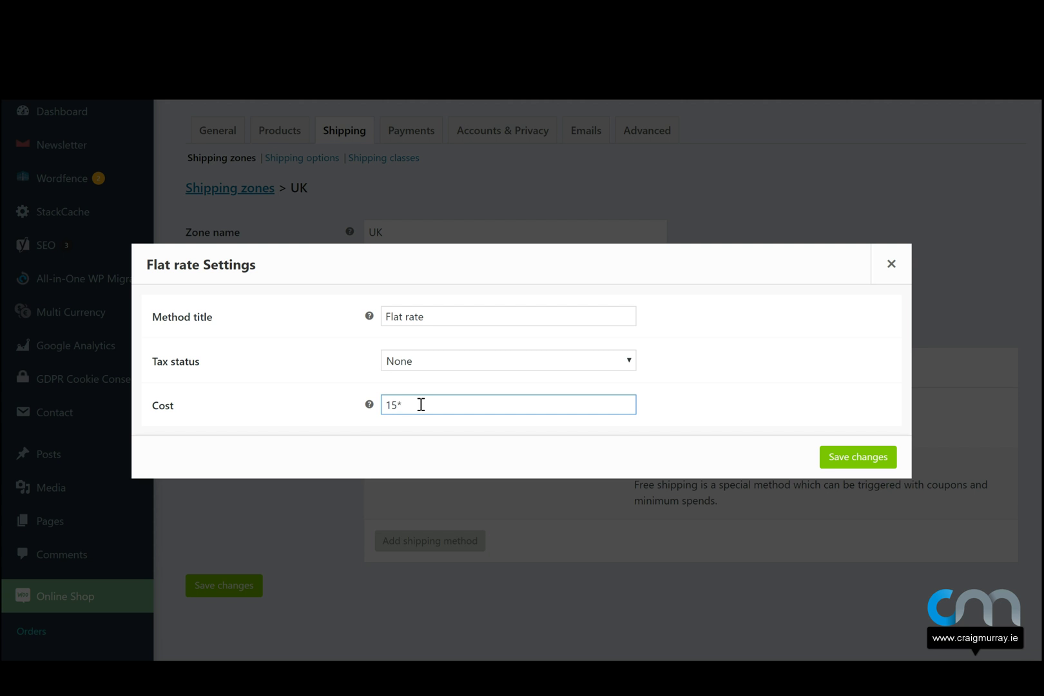
type("[qty]")
mouse_move(394, 407)
left_mouse_down()
mouse_move(429, 408)
mouse_move(415, 406)
left_mouse_up()
left_click(416, 405)
left_click(422, 406)
left_click(858, 456)
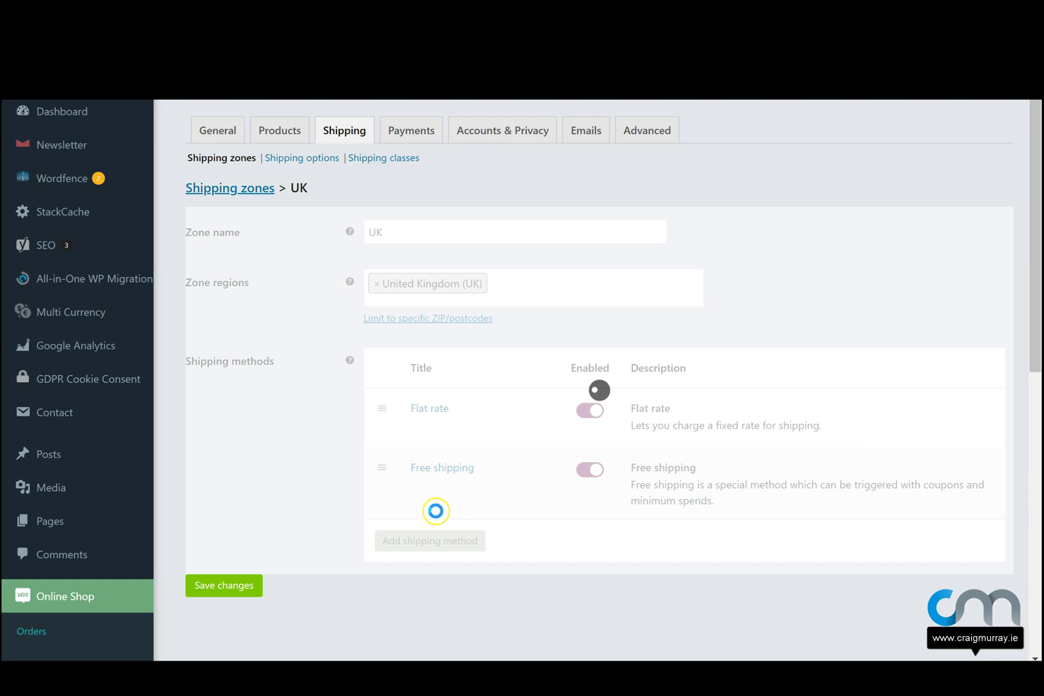
Step: Make UK Free shipping require a minimum order amount of 100, save, and return to the zones list
mouse_move(436, 514)
left_click(445, 468)
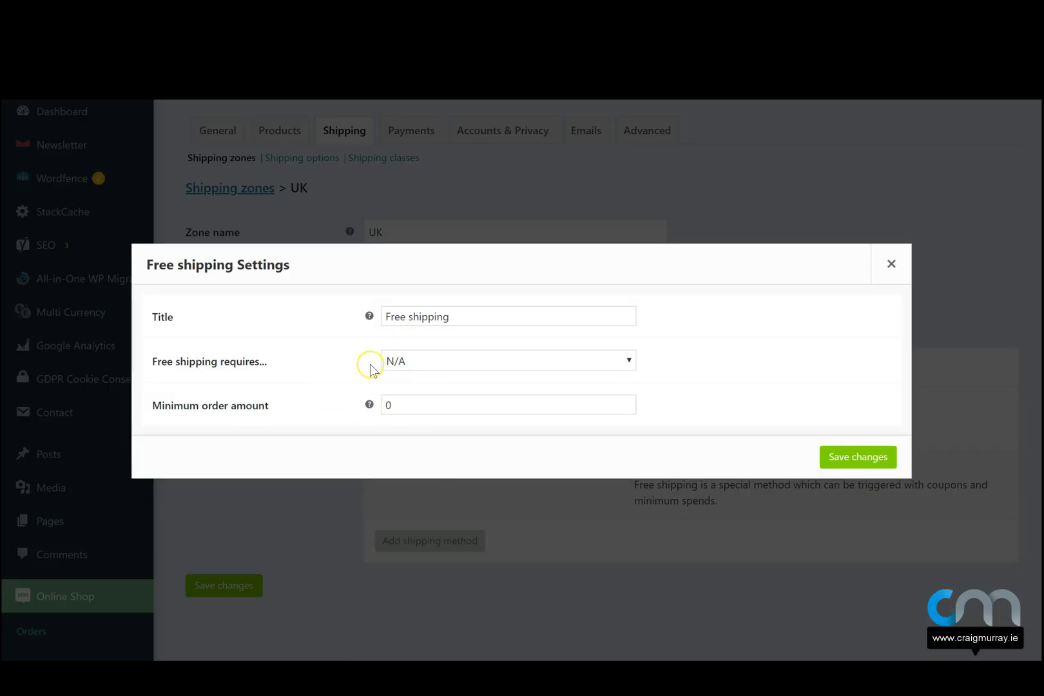
left_click_drag(275, 361, 180, 366)
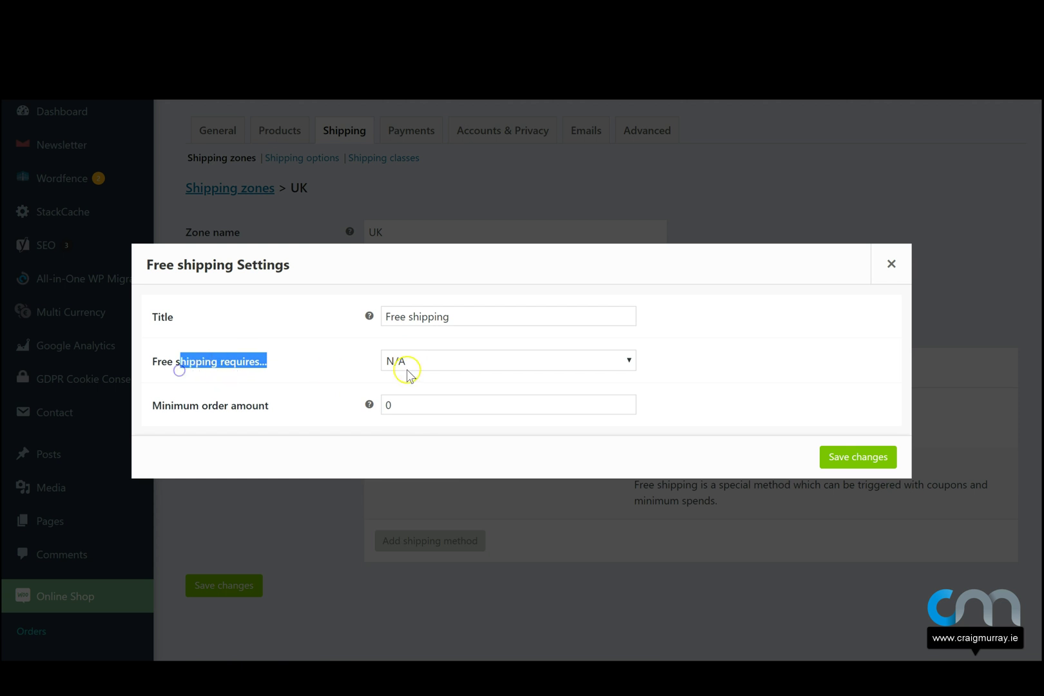
left_click(406, 368)
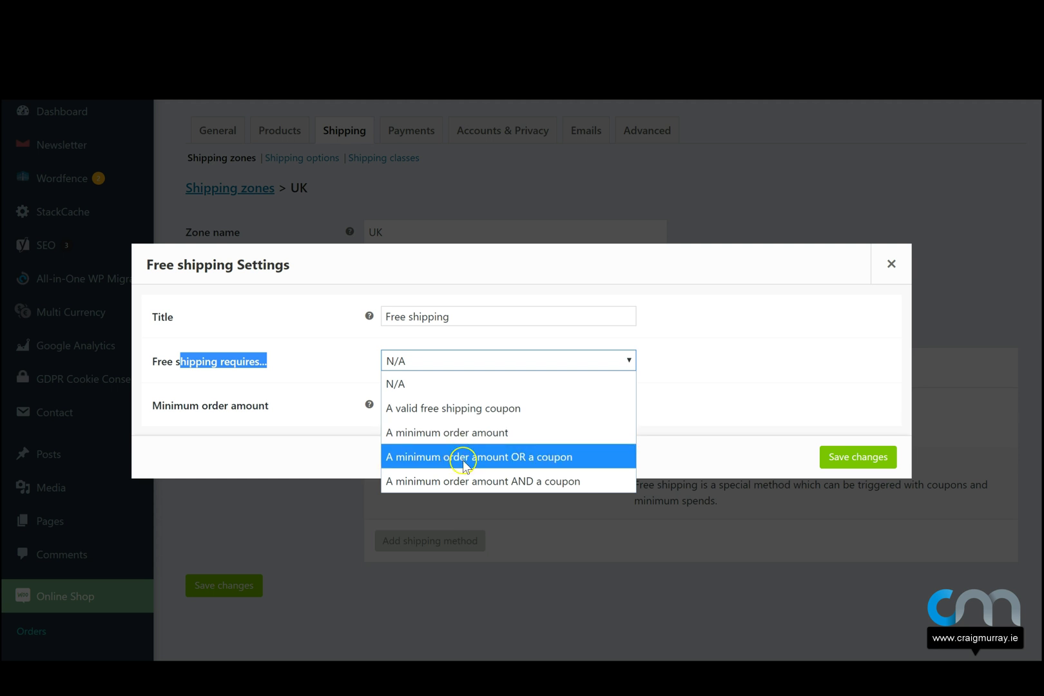
left_click(504, 492)
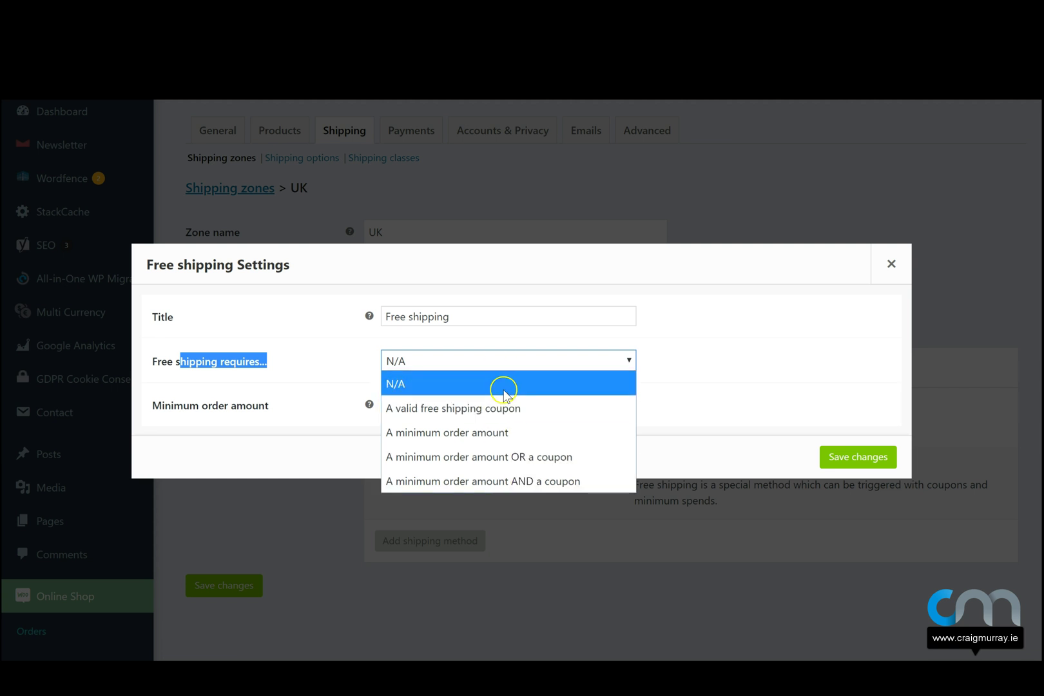
left_click(502, 433)
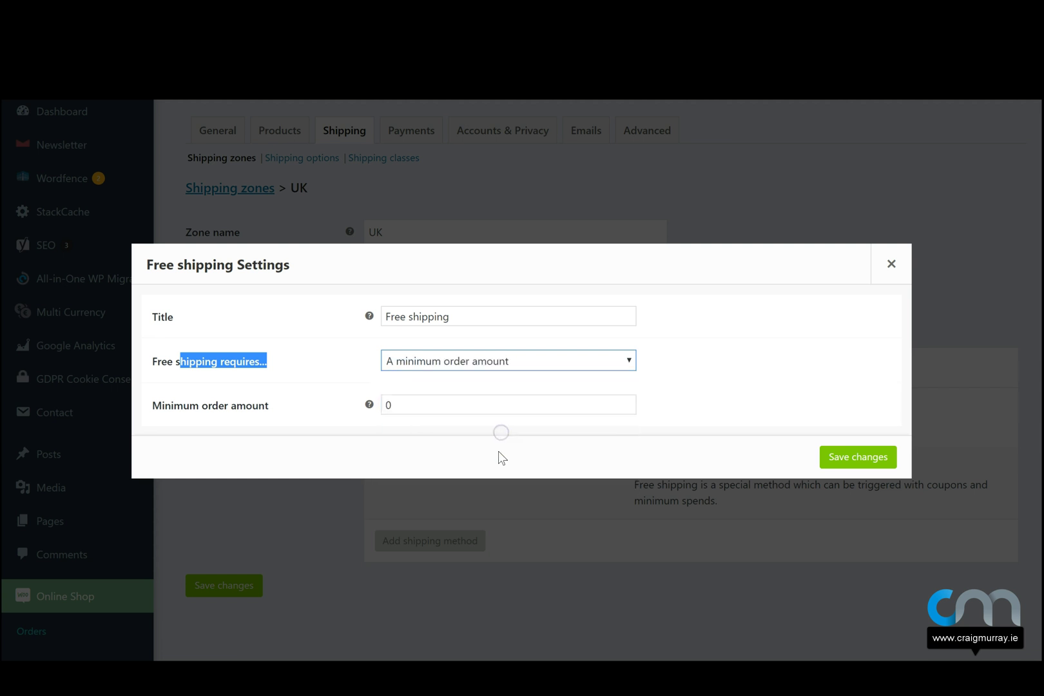
left_click(361, 414)
type("1")
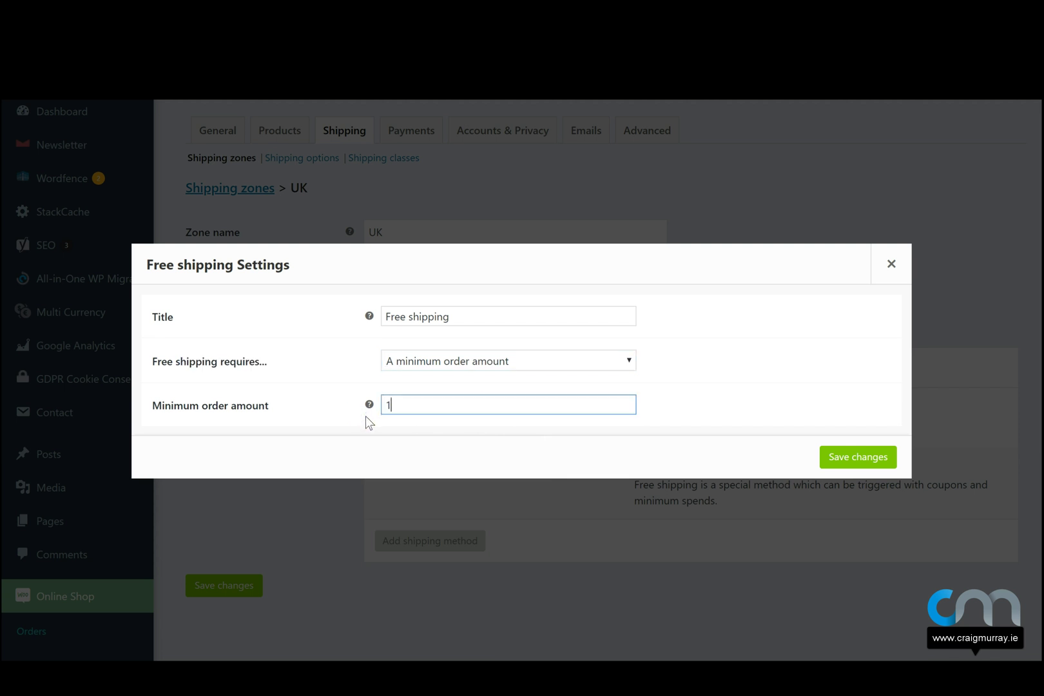
type("00")
left_click(855, 459)
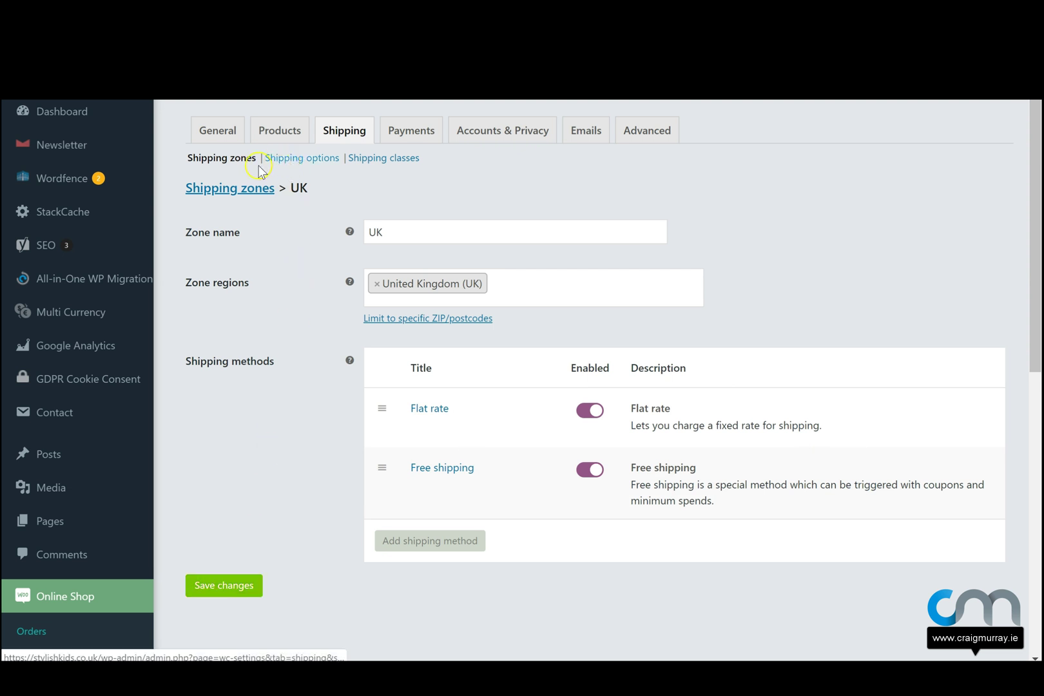
left_click(207, 197)
left_click_drag(175, 191, 265, 201)
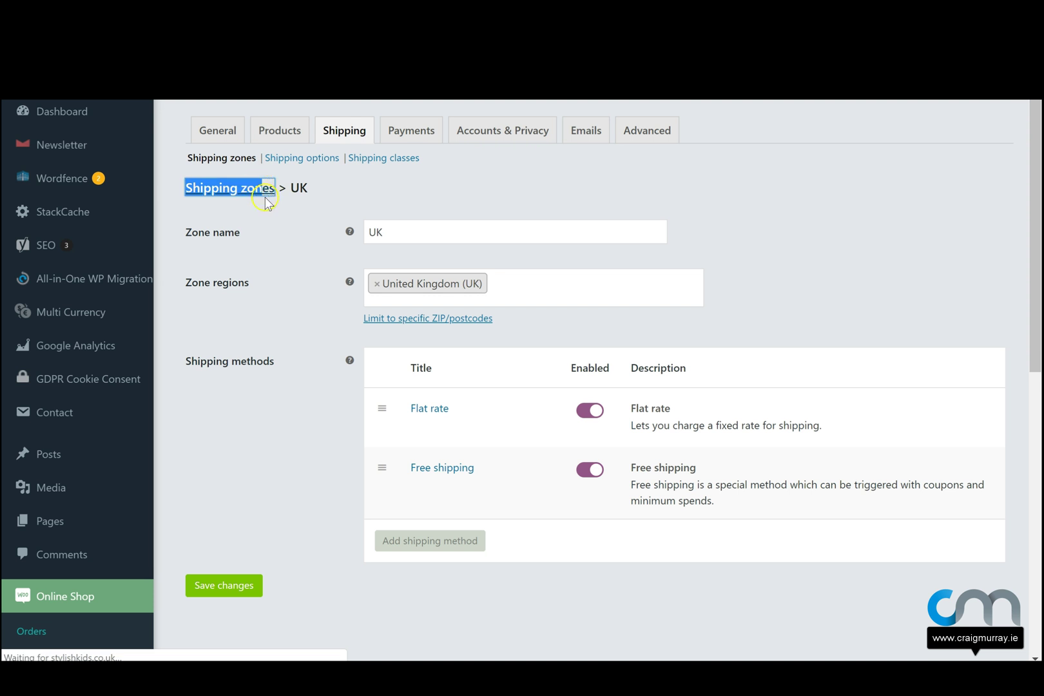
Step: Open the Ireland zone's Flat rate and save it with its cost of 2 unchanged
left_click(228, 197)
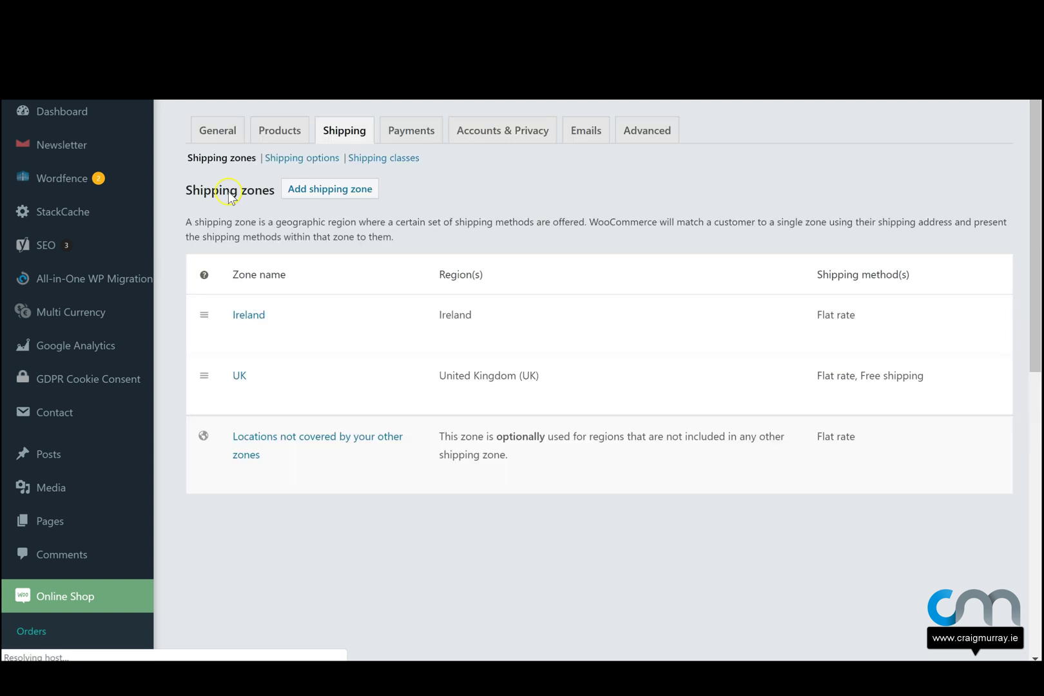
left_click(249, 316)
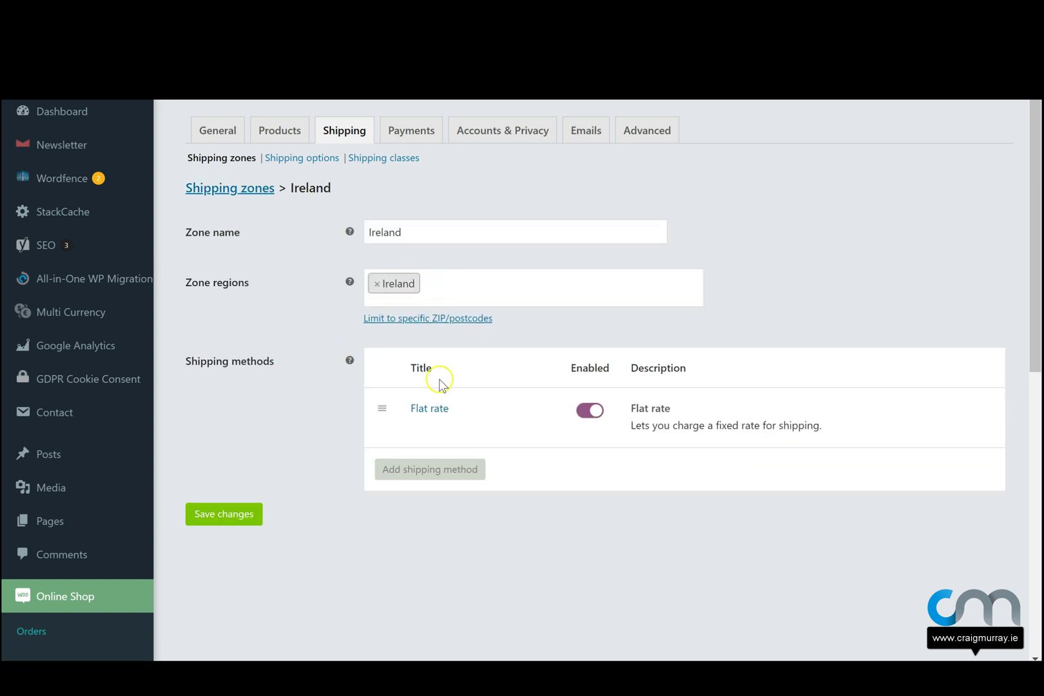
left_click(431, 409)
double_click(403, 410)
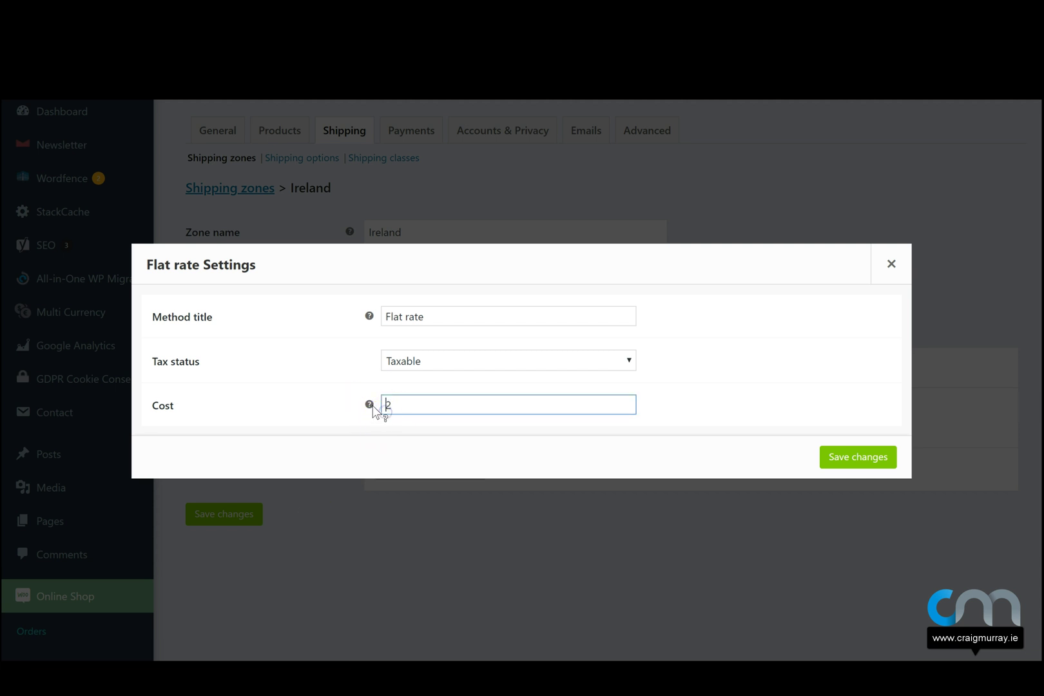
mouse_move(371, 406)
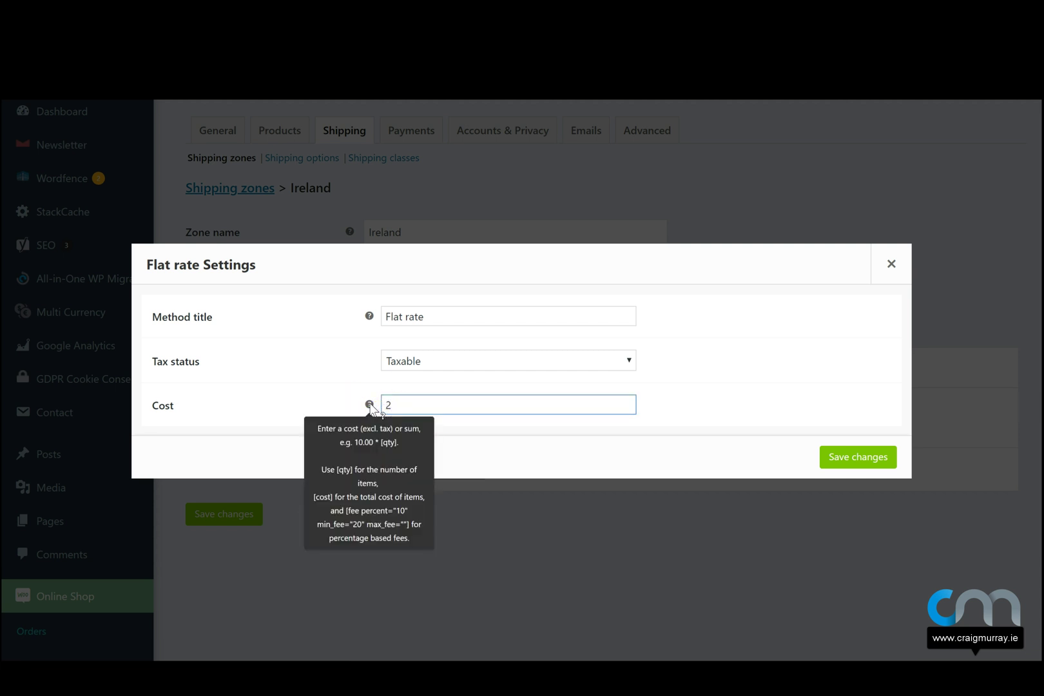
left_click(417, 402)
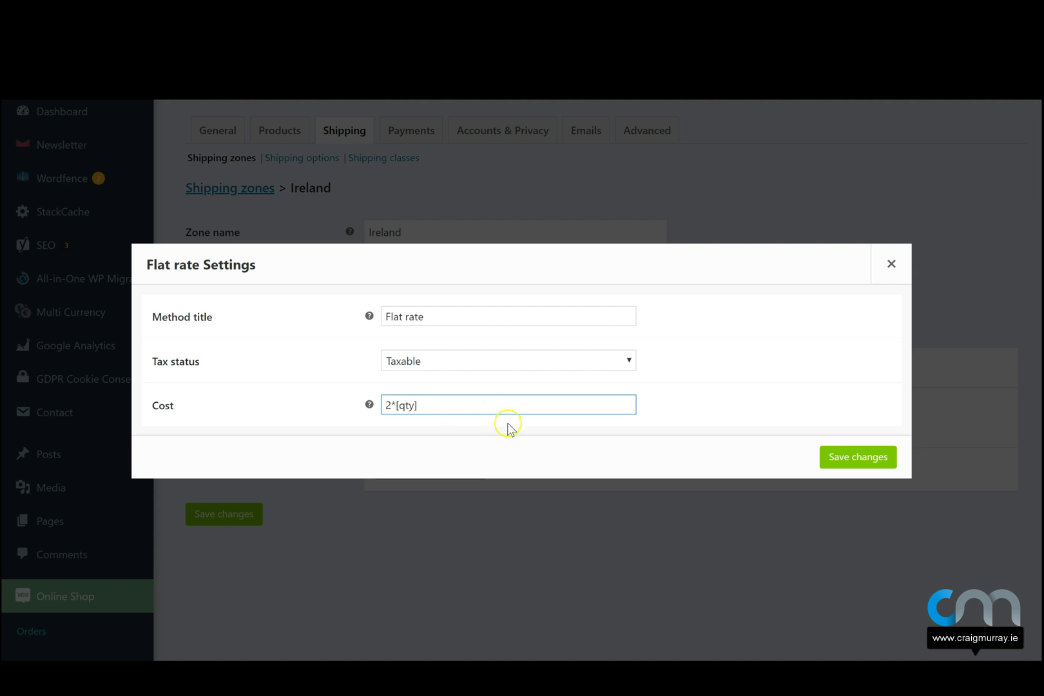
left_click(852, 455)
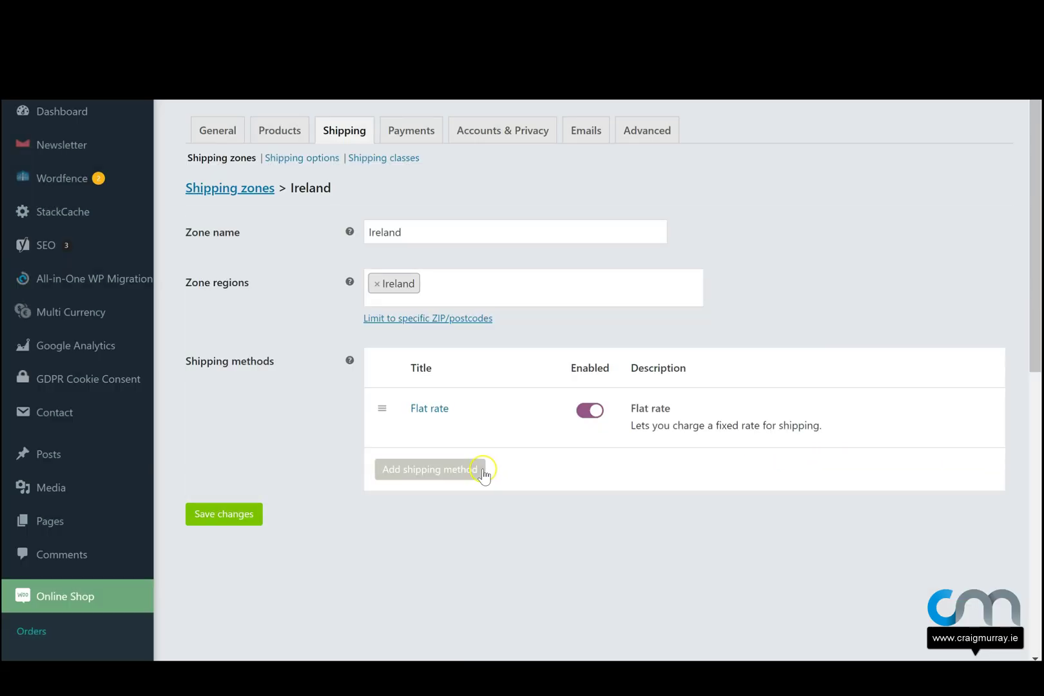
Step: Add Local pickup as a shipping method to the Ireland zone
left_click(446, 470)
left_click(423, 366)
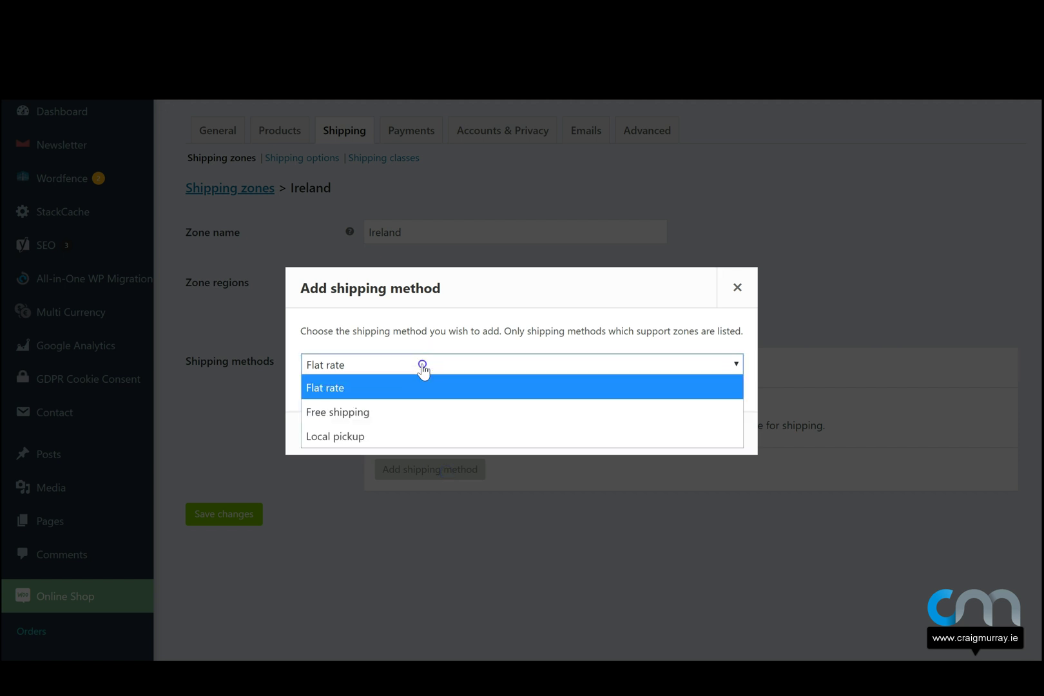
left_click(416, 436)
left_click(677, 442)
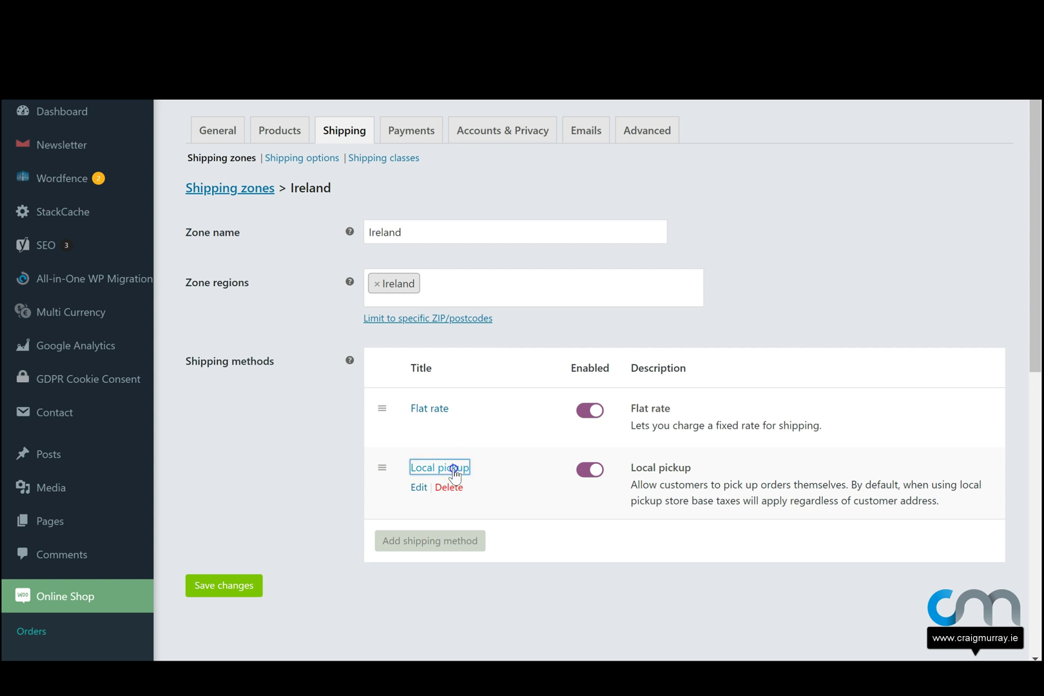
Step: Edit the Local pickup cost by inserting a 1, save, and return to the zones list
left_click(454, 471)
left_click(412, 408)
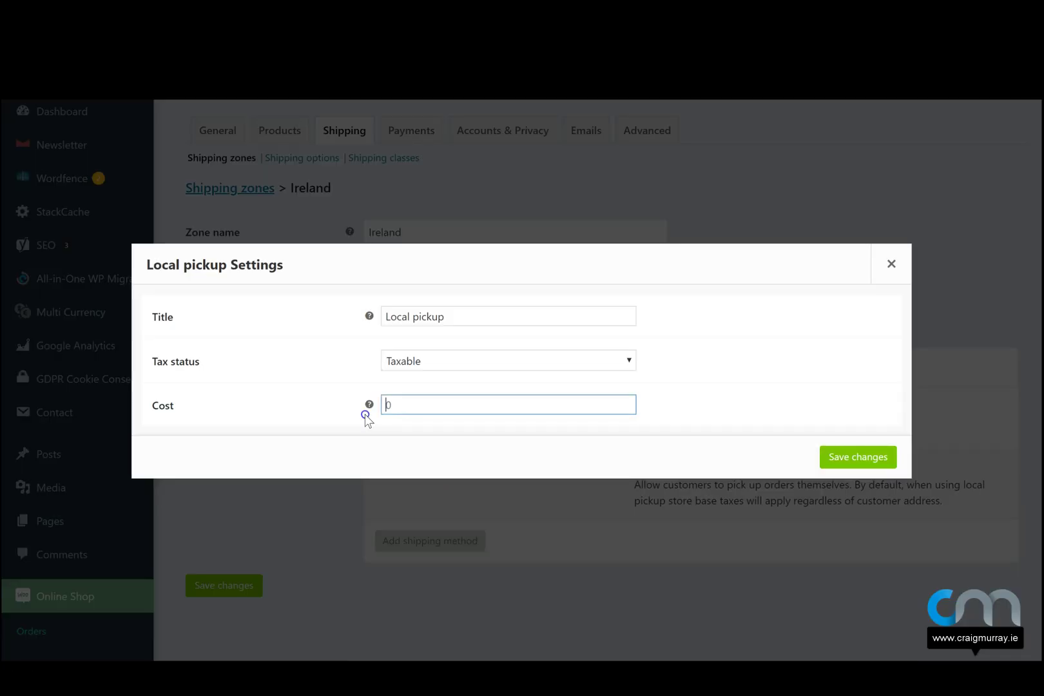
left_click(399, 413)
type("1")
left_click(838, 457)
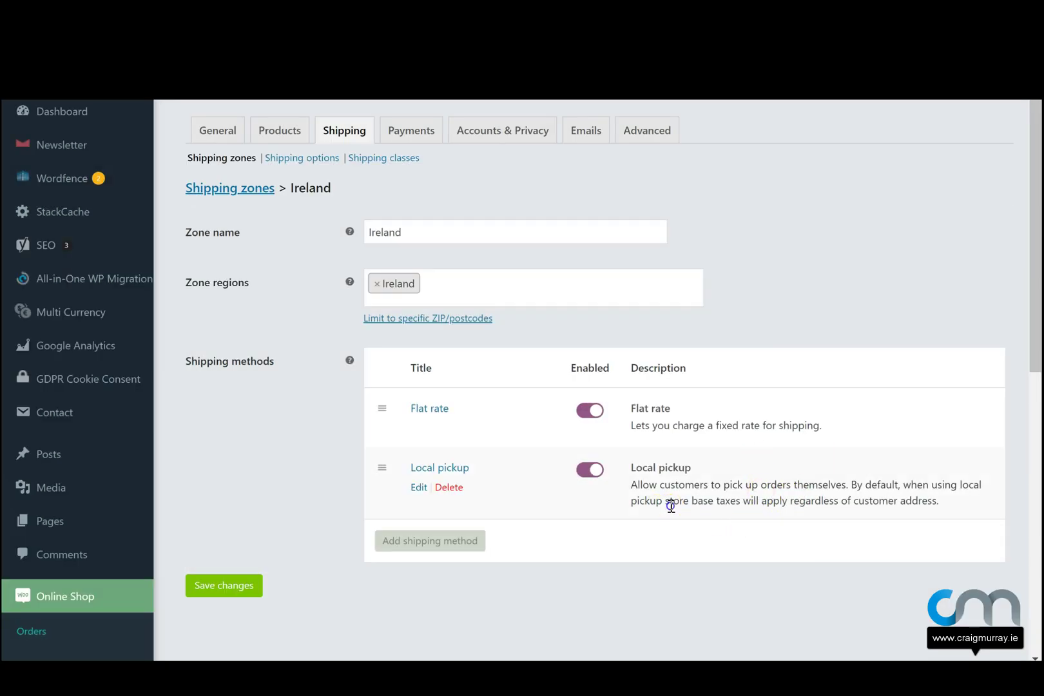
left_click_drag(670, 506, 649, 500)
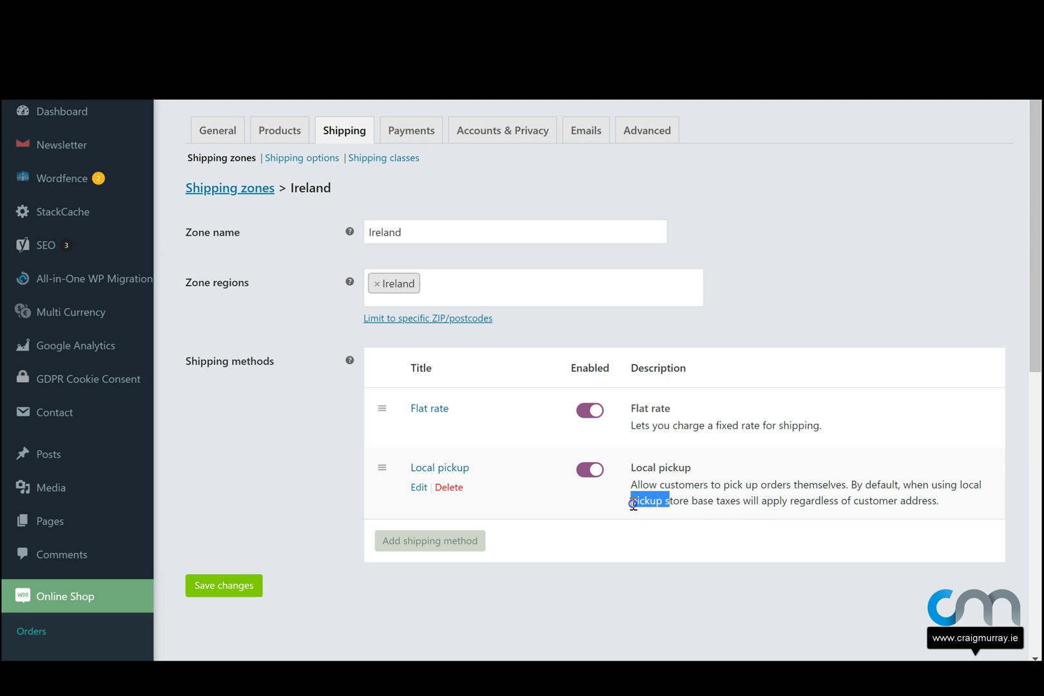
left_click(602, 515)
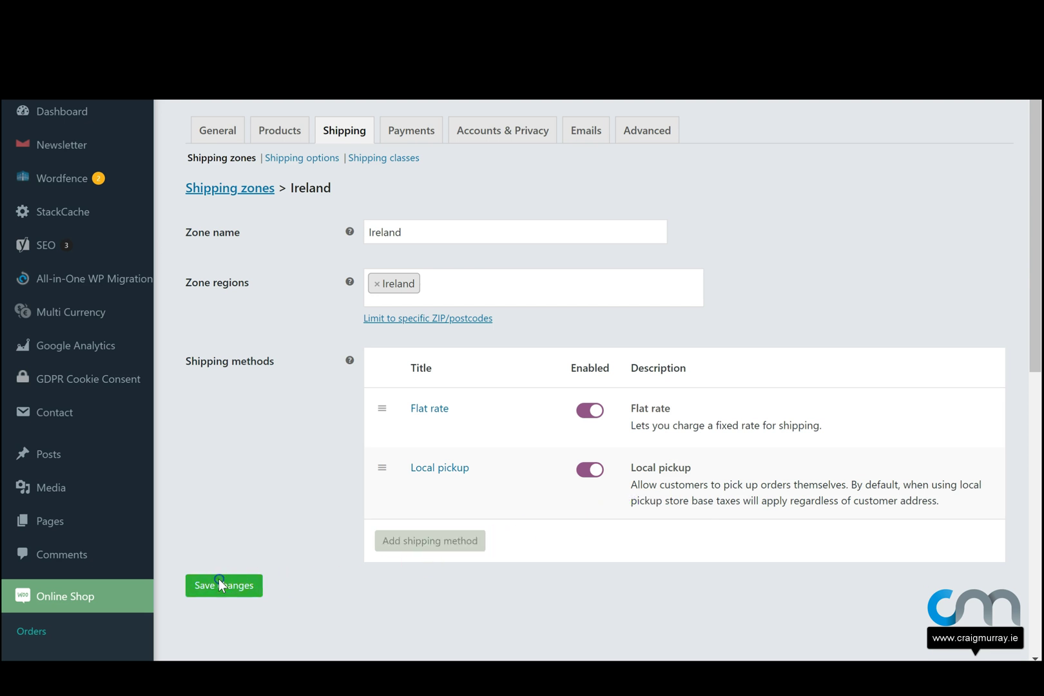
left_click(230, 190)
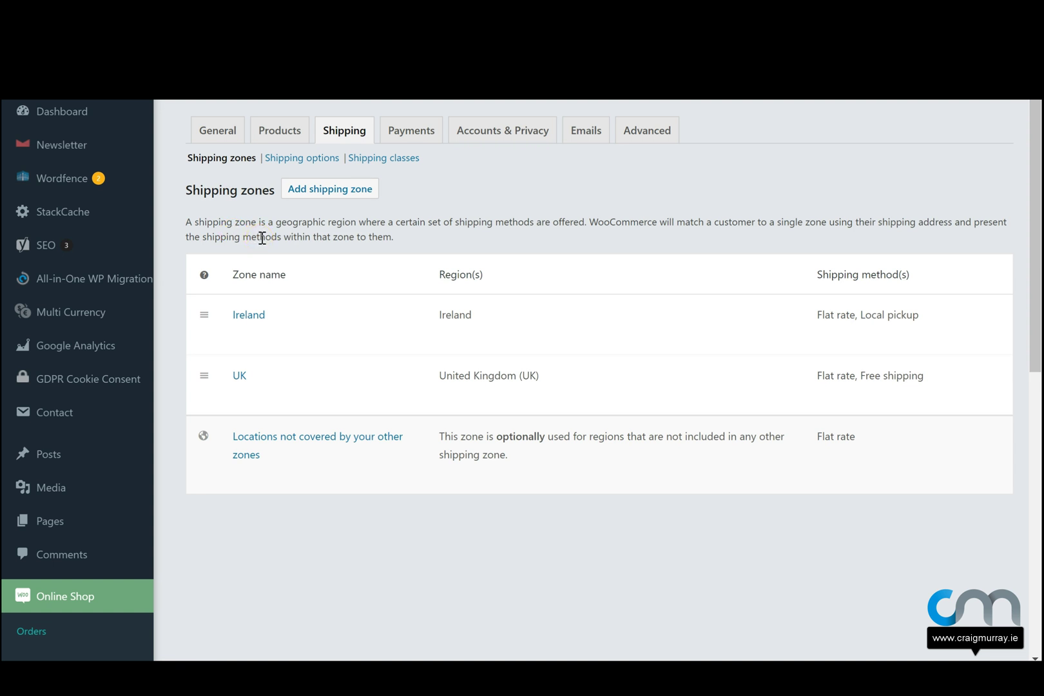
Step: Create a new shipping zone named Germany with Germany as its region
left_click(325, 190)
left_click(458, 232)
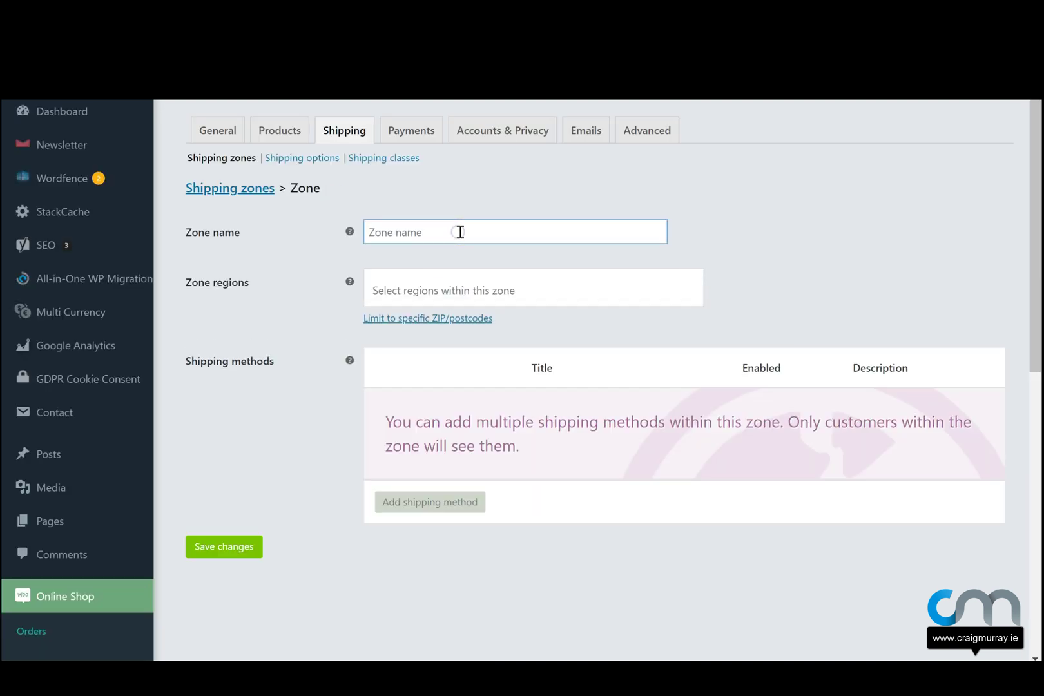
type("Germany")
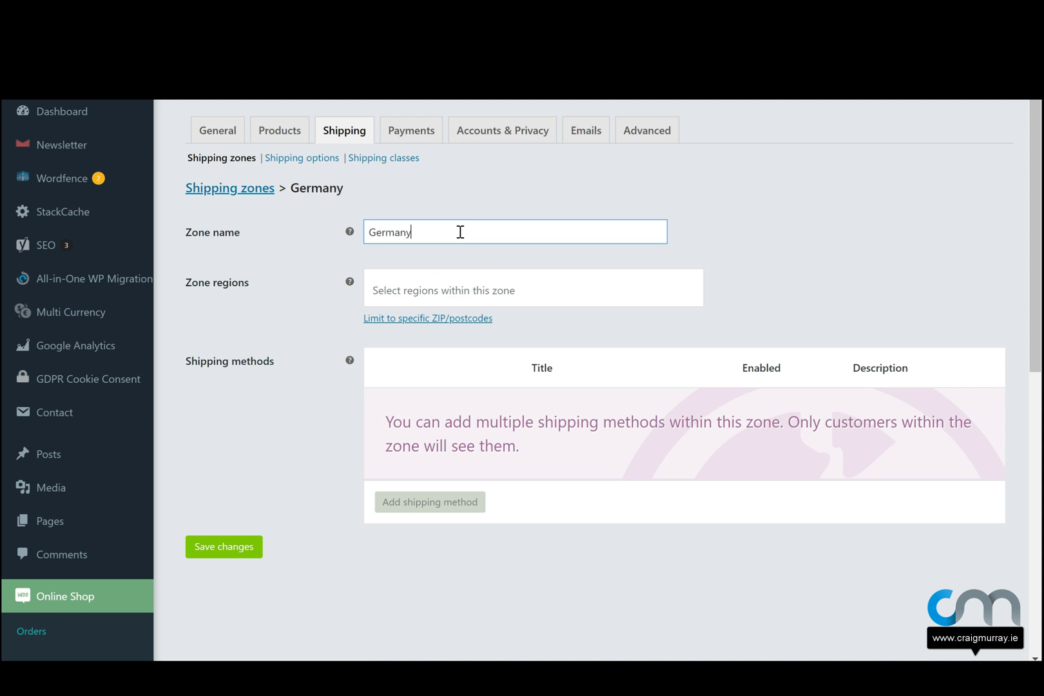
left_click(481, 279)
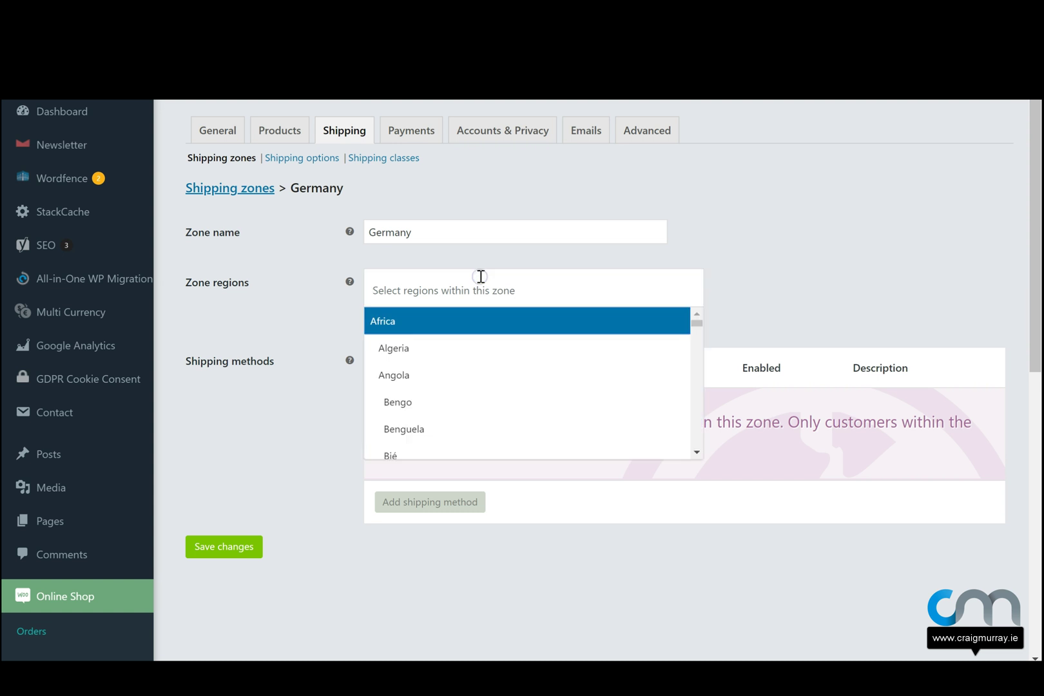
type("germ")
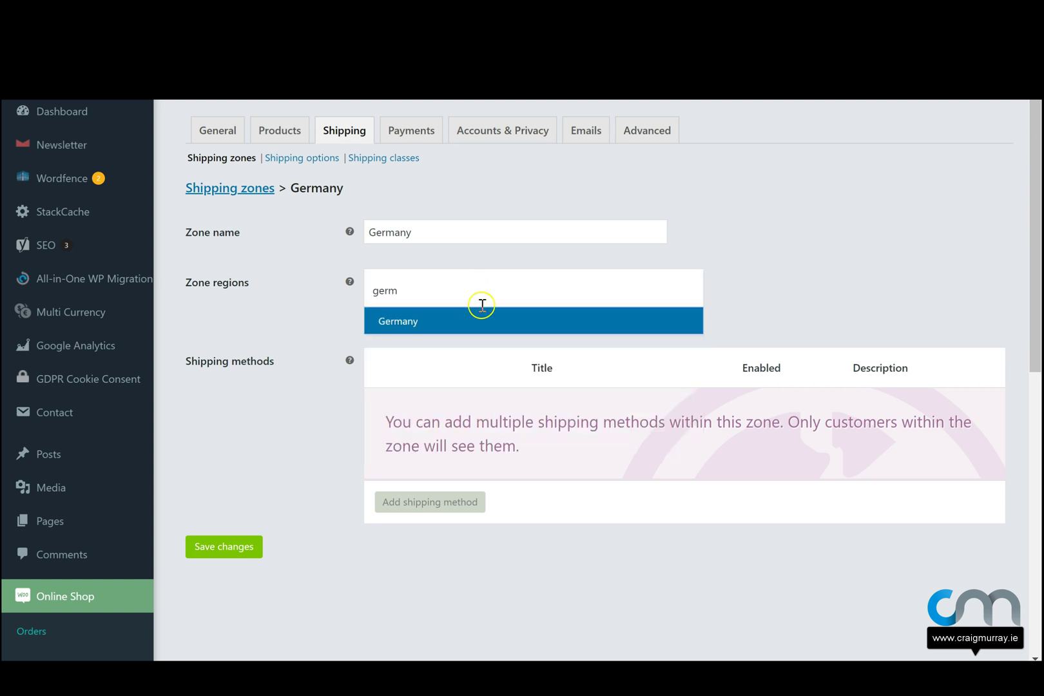
left_click(478, 320)
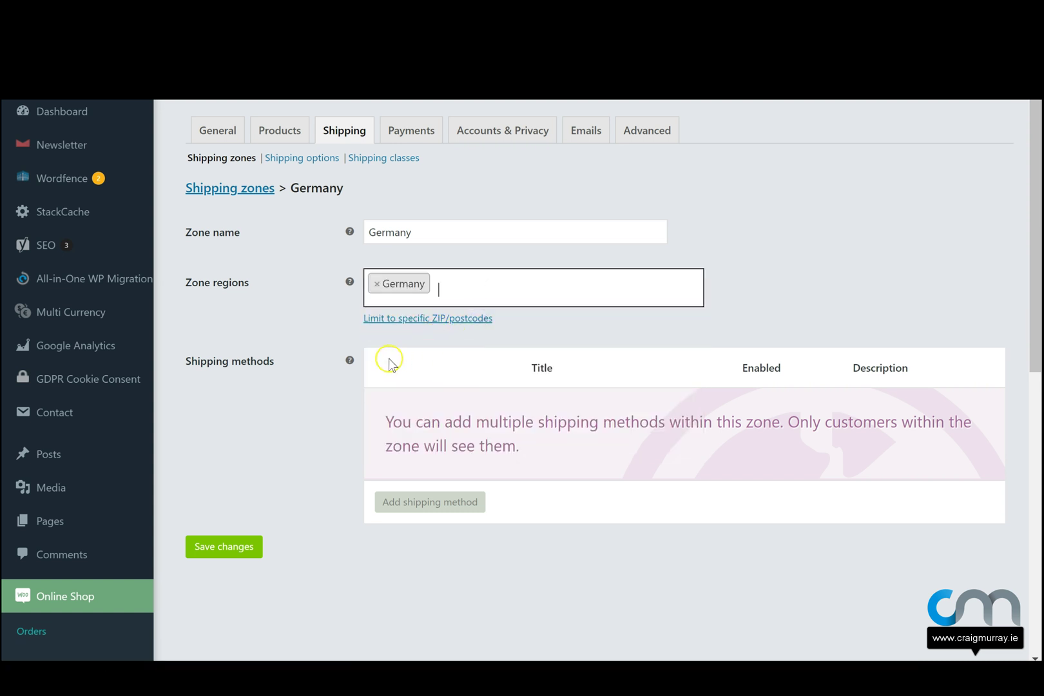
Step: Add a Flat rate method and then a Free shipping method to the Germany zone
left_click(397, 496)
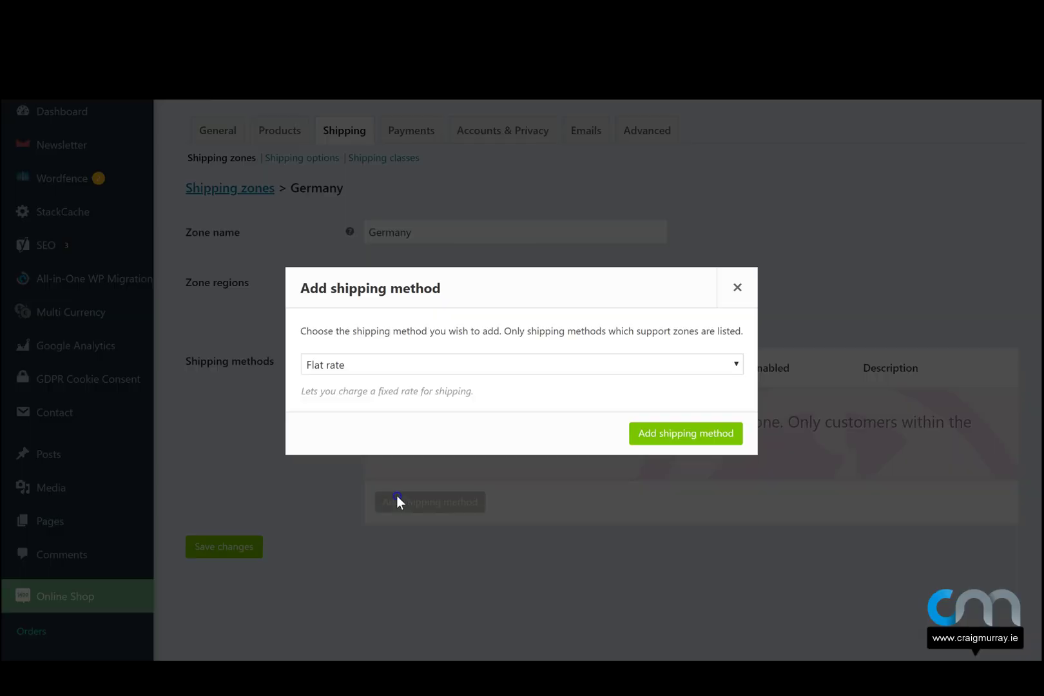
left_click(661, 437)
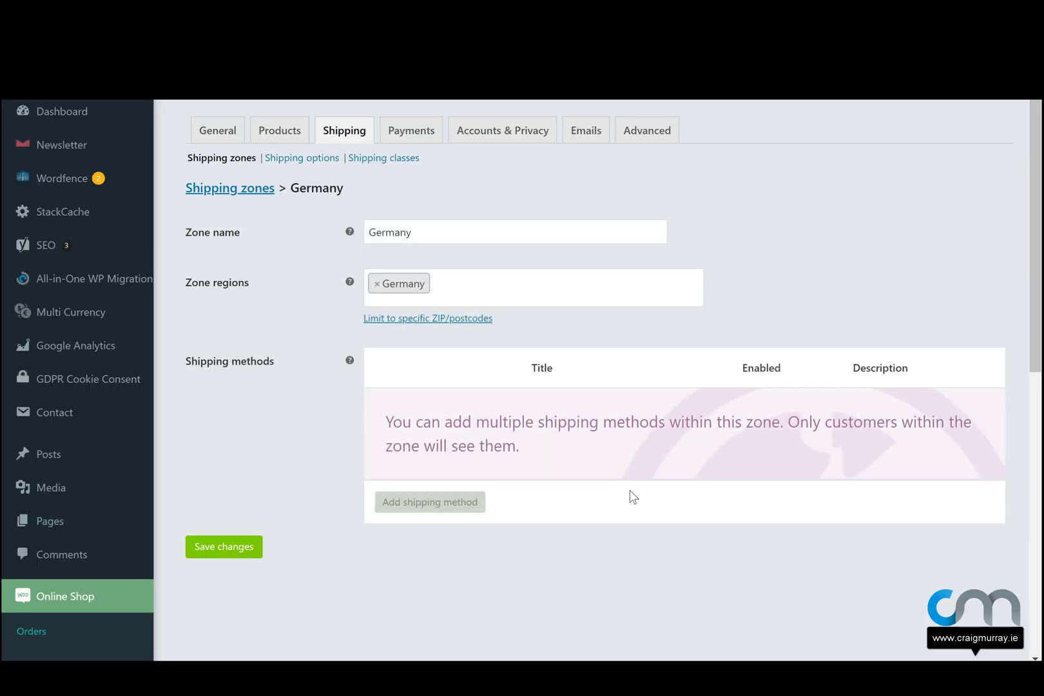
left_click(463, 477)
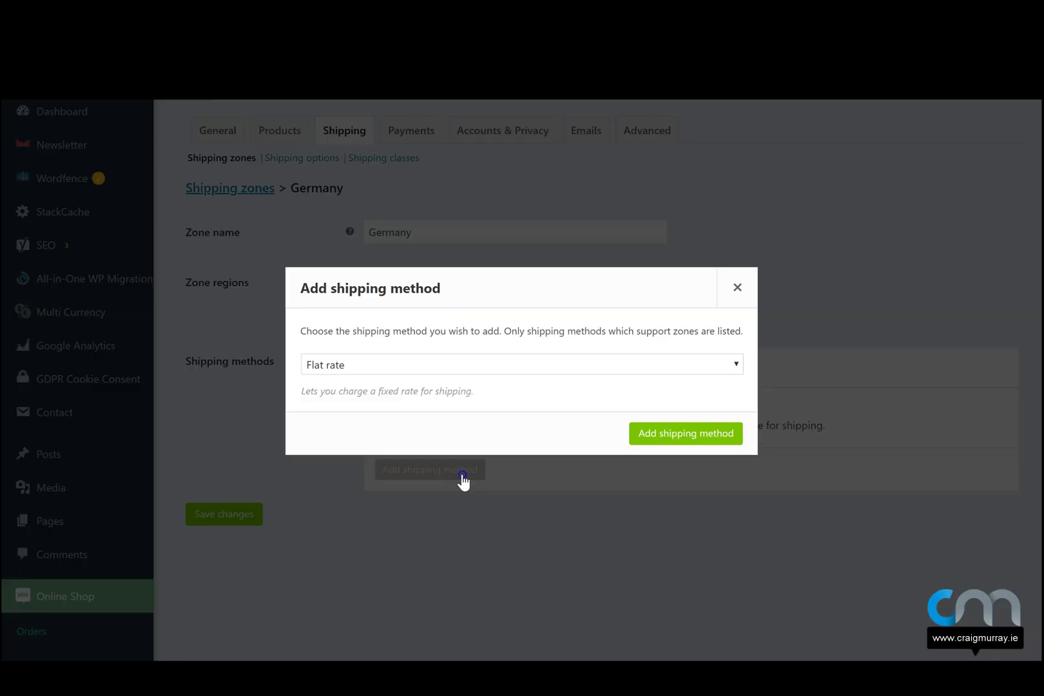
left_click(437, 366)
left_click(426, 410)
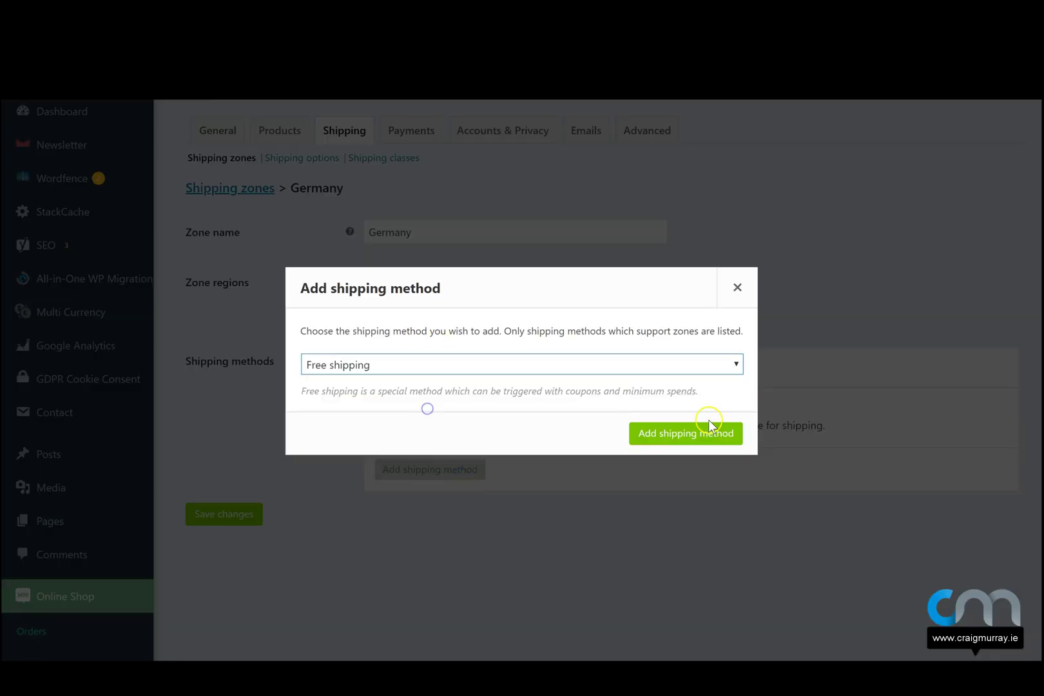
left_click(696, 435)
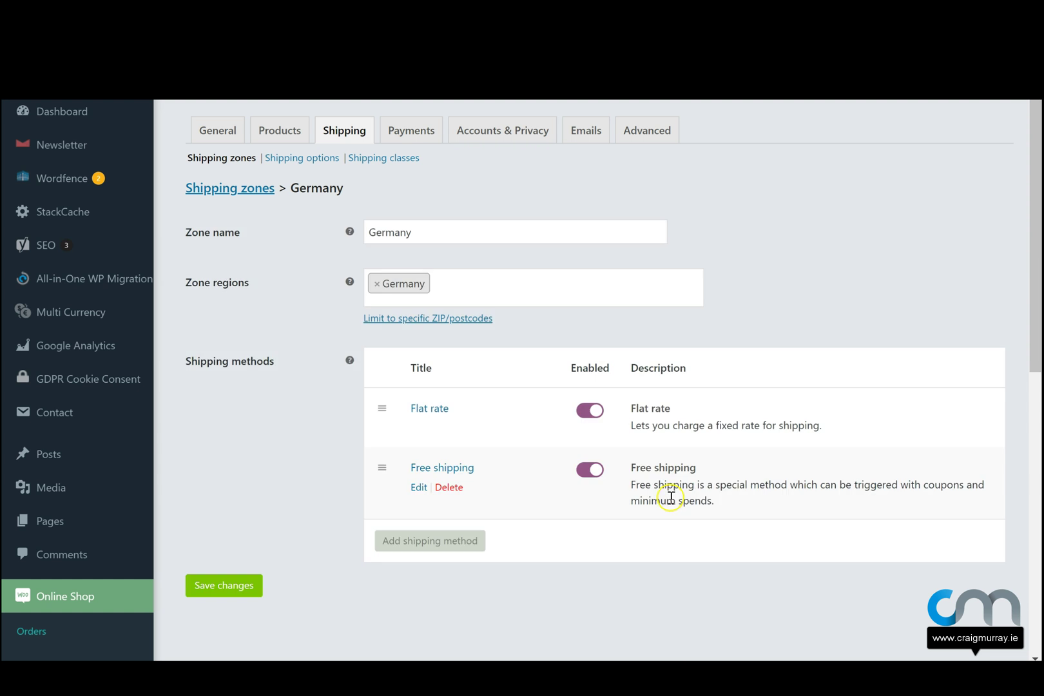
Step: Set the Germany Flat rate cost to 25
left_click(436, 410)
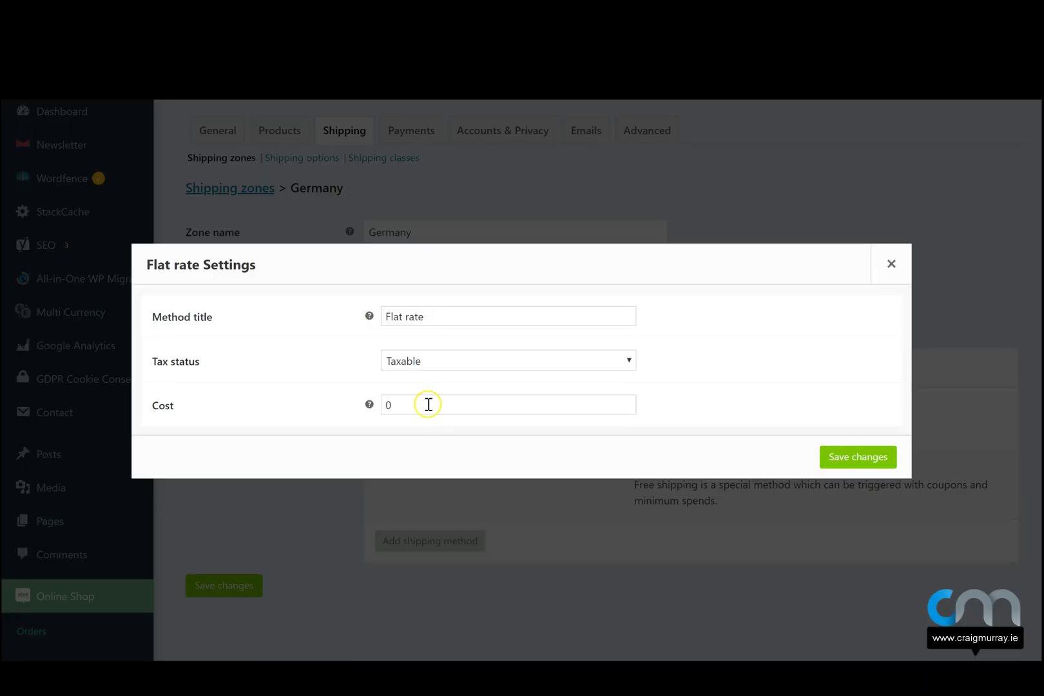
left_click_drag(427, 404, 302, 413)
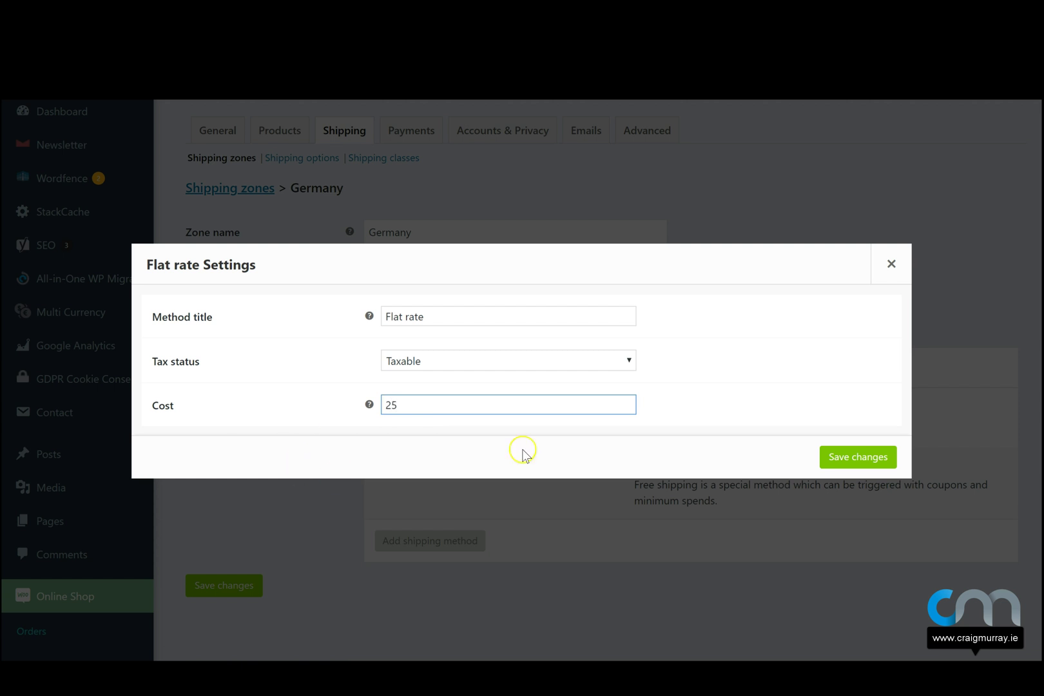
left_click(835, 461)
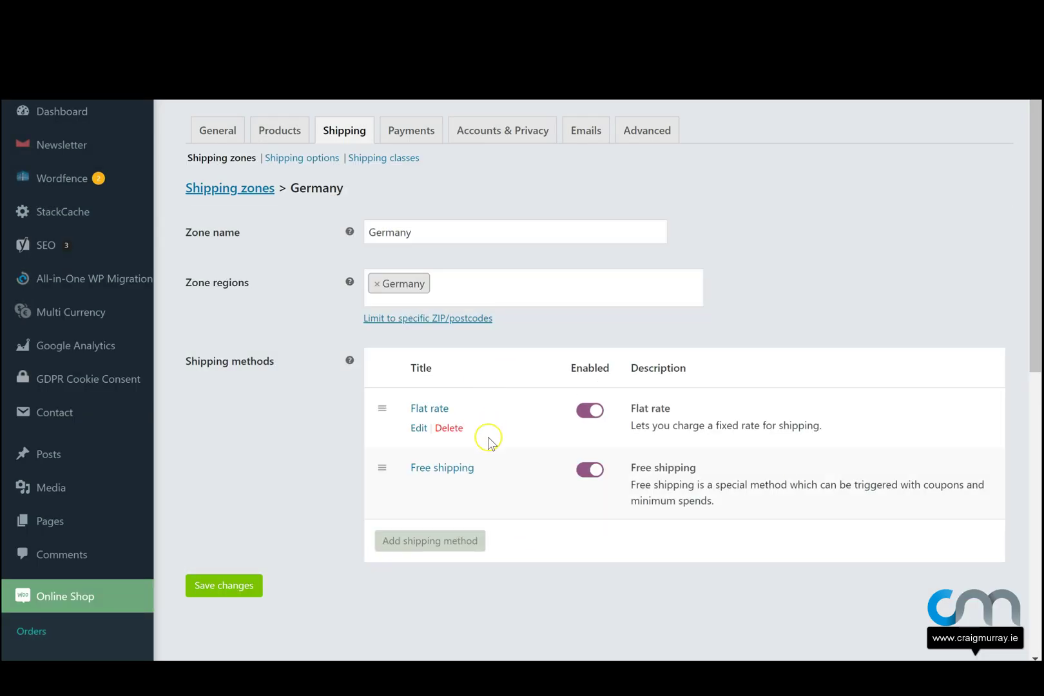
Step: Make Germany's Free shipping require a 250 minimum order amount, then save the zone
left_click(459, 468)
left_click(455, 389)
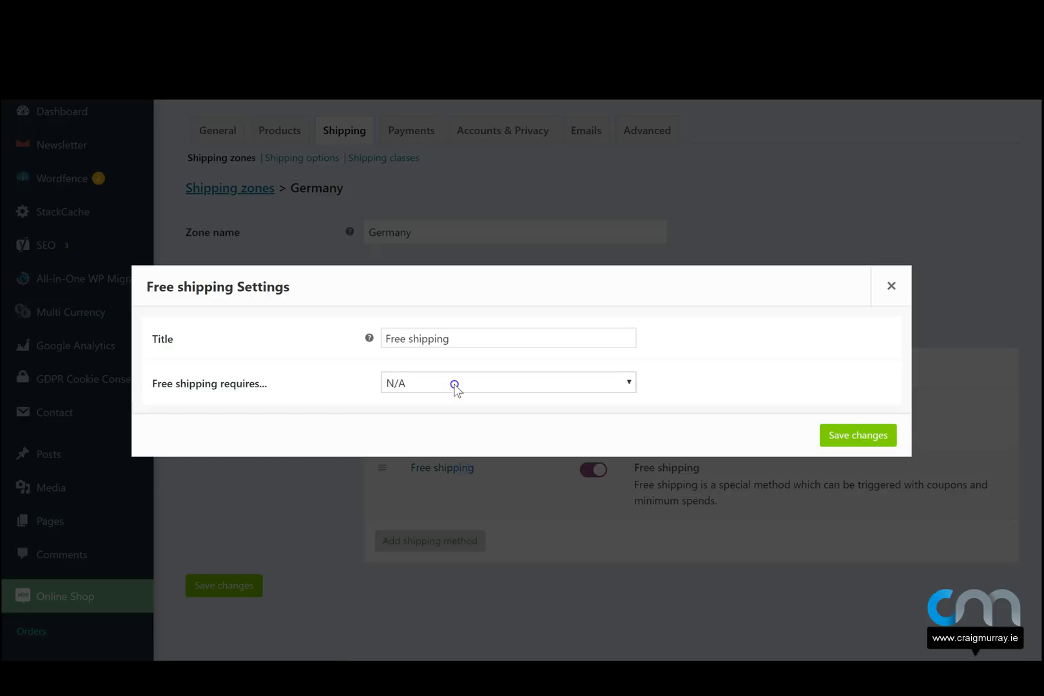
left_click(458, 456)
left_click(295, 415)
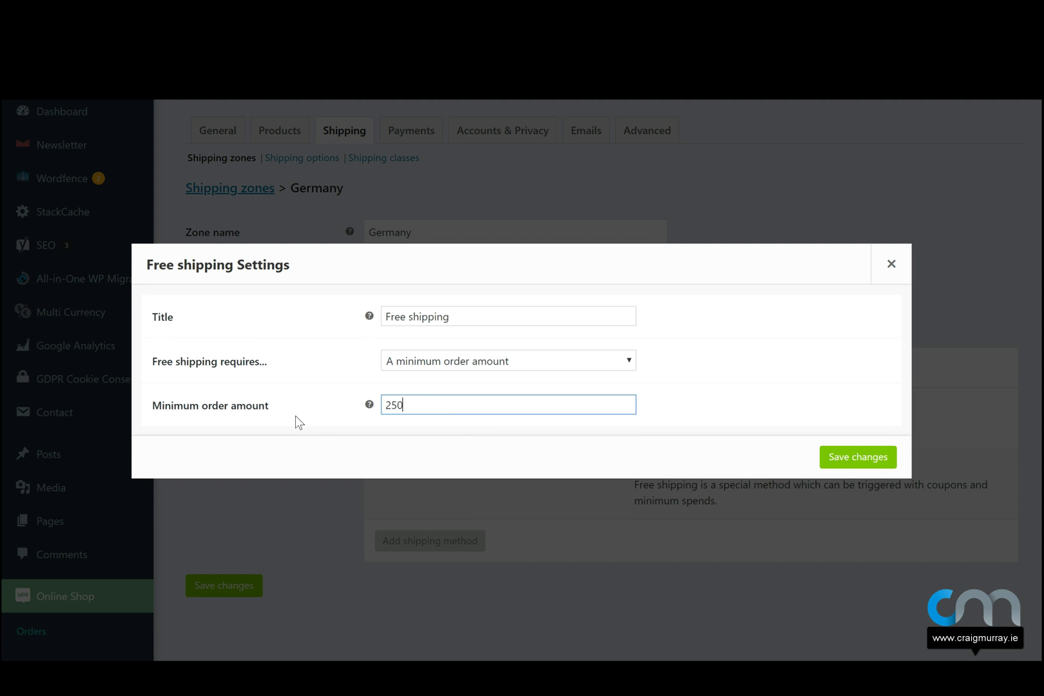
left_click(867, 459)
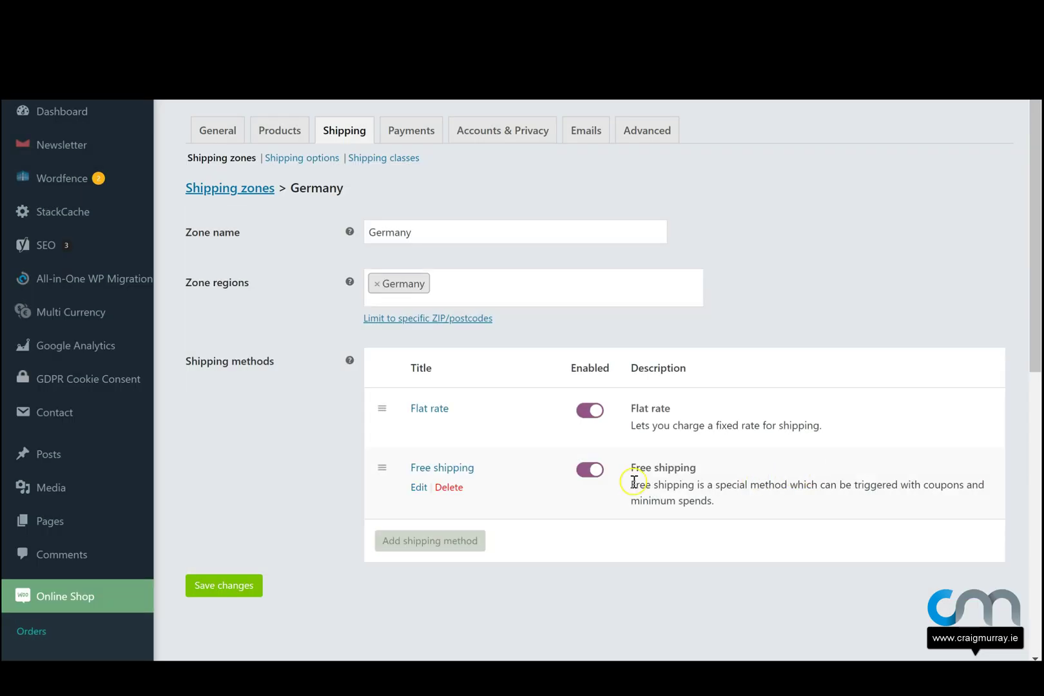
left_click(224, 587)
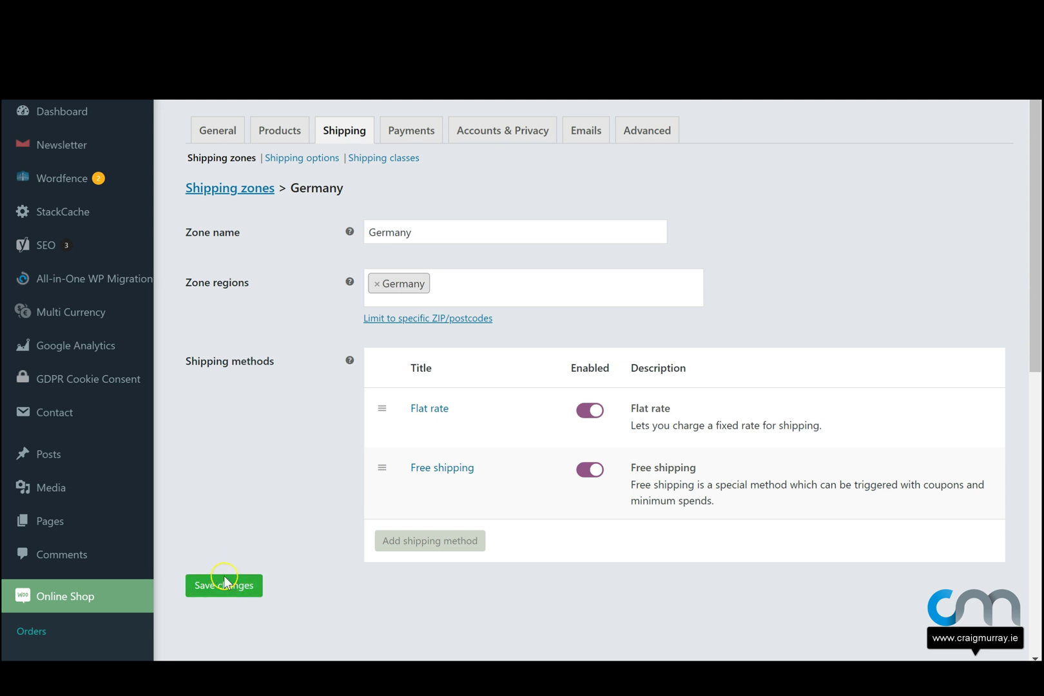
left_click(222, 188)
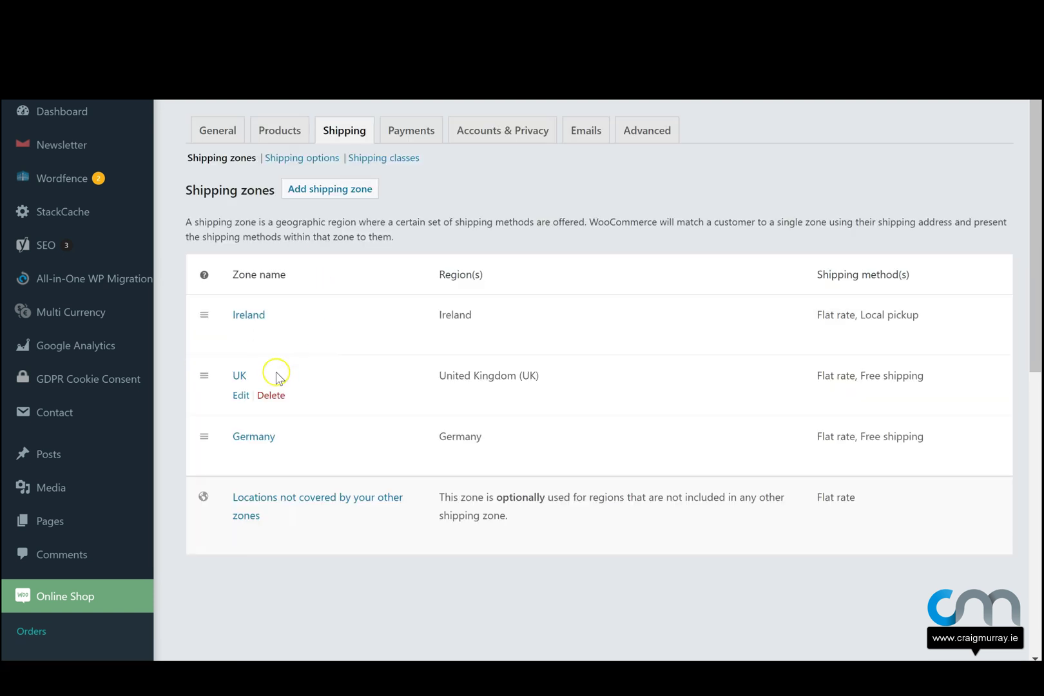
Step: Review the Ireland, UK and Germany zones, then open the rest-of-world zone's settings
left_click_drag(442, 374, 536, 373)
left_click(536, 373)
left_click_drag(261, 380, 240, 376)
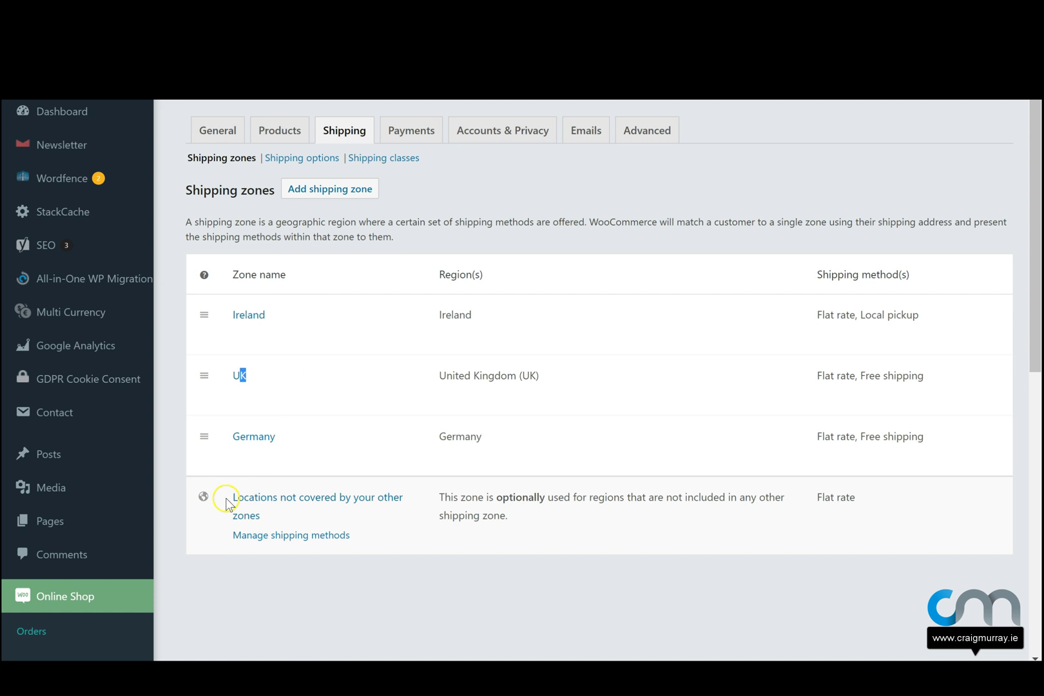
left_click_drag(233, 497, 364, 513)
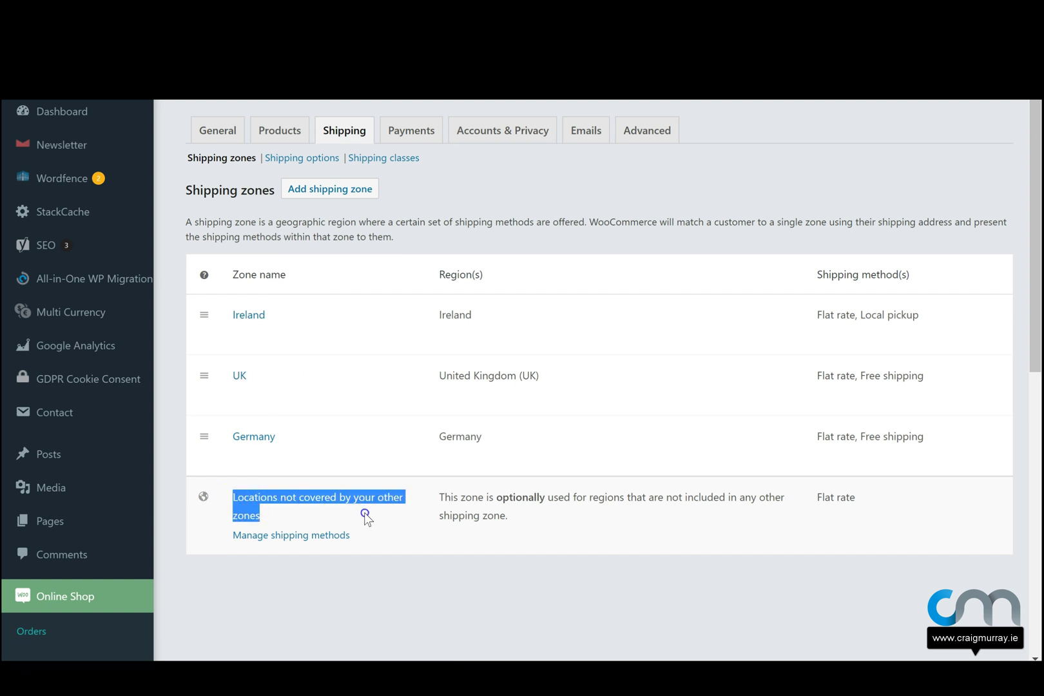
left_click(330, 513)
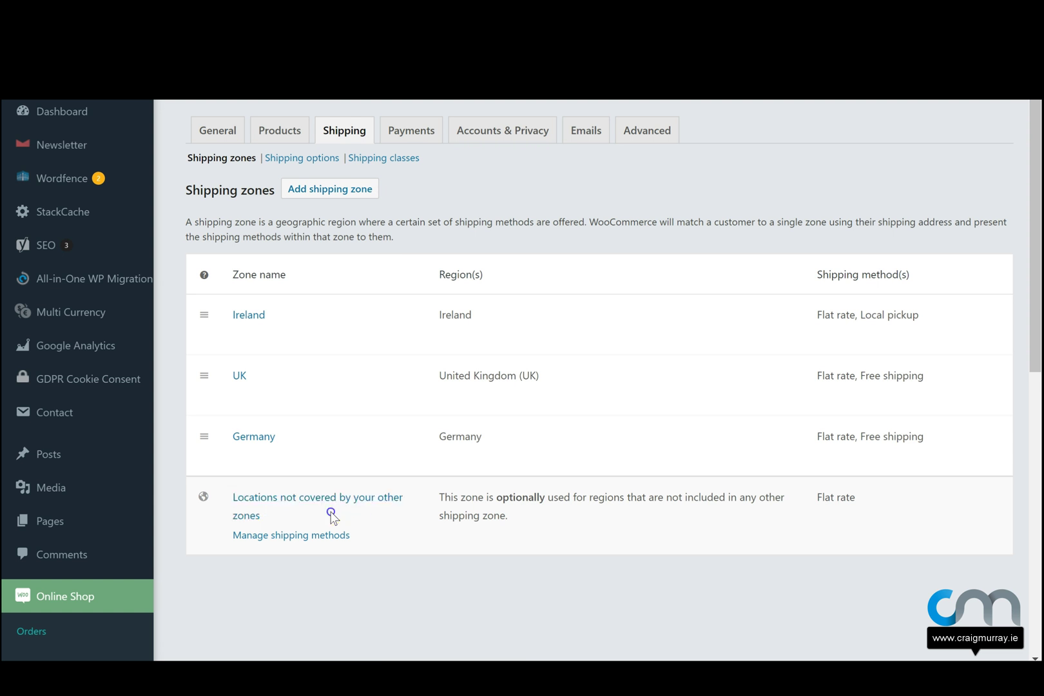
Step: Change the Flat rate cost for 'Locations not covered by your other zones' to 40 and save
mouse_move(428, 500)
left_click(289, 539)
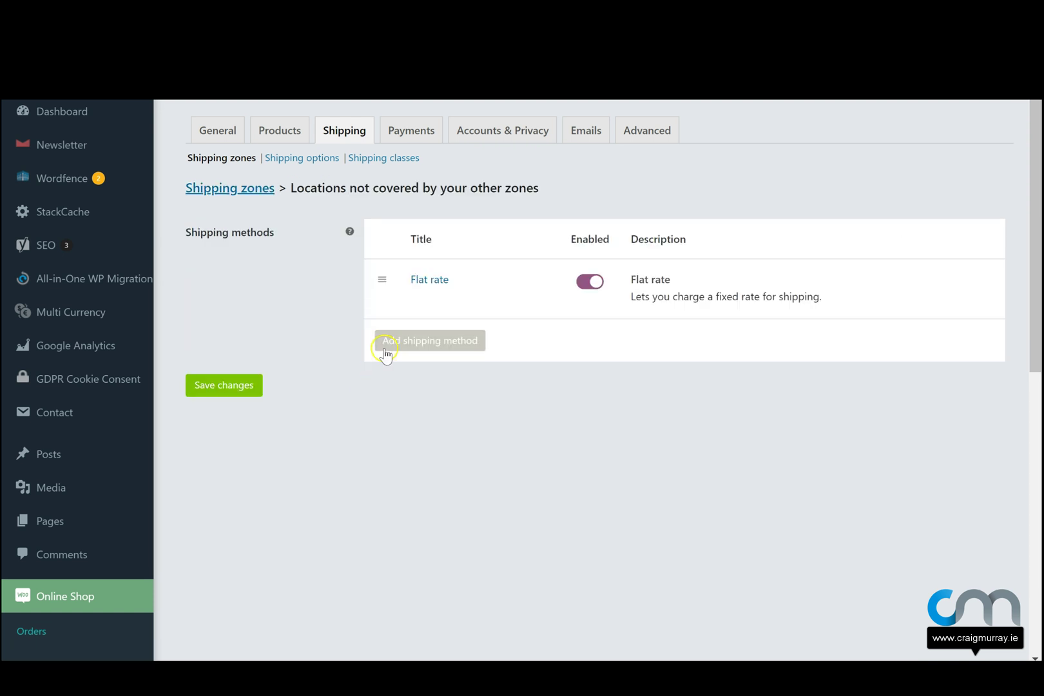
left_click(427, 281)
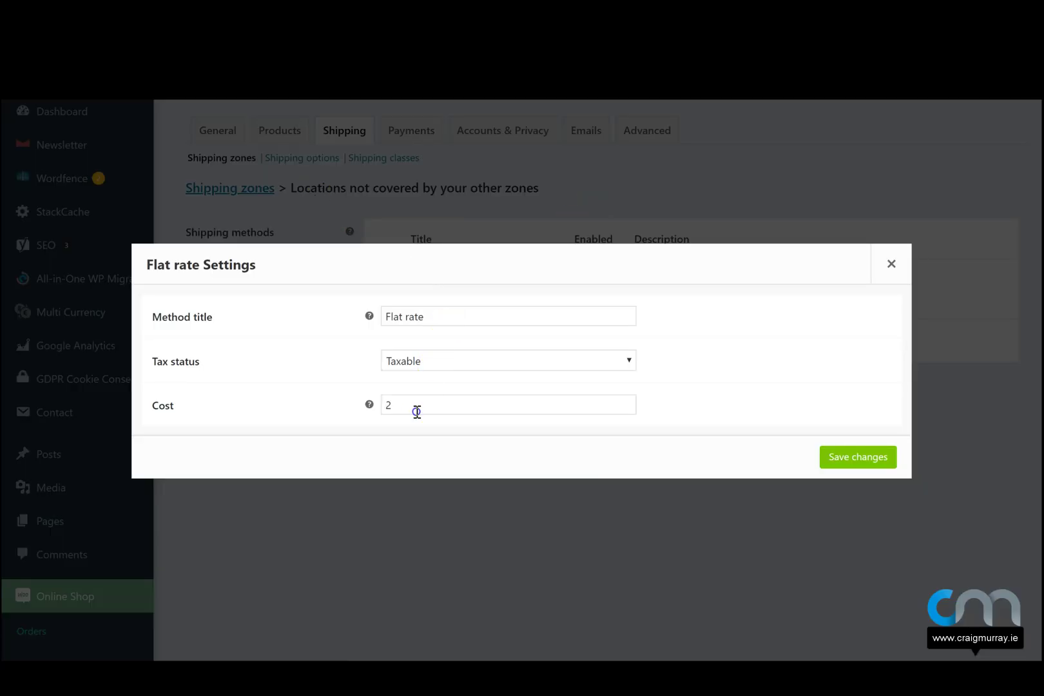
left_click_drag(416, 412, 385, 412)
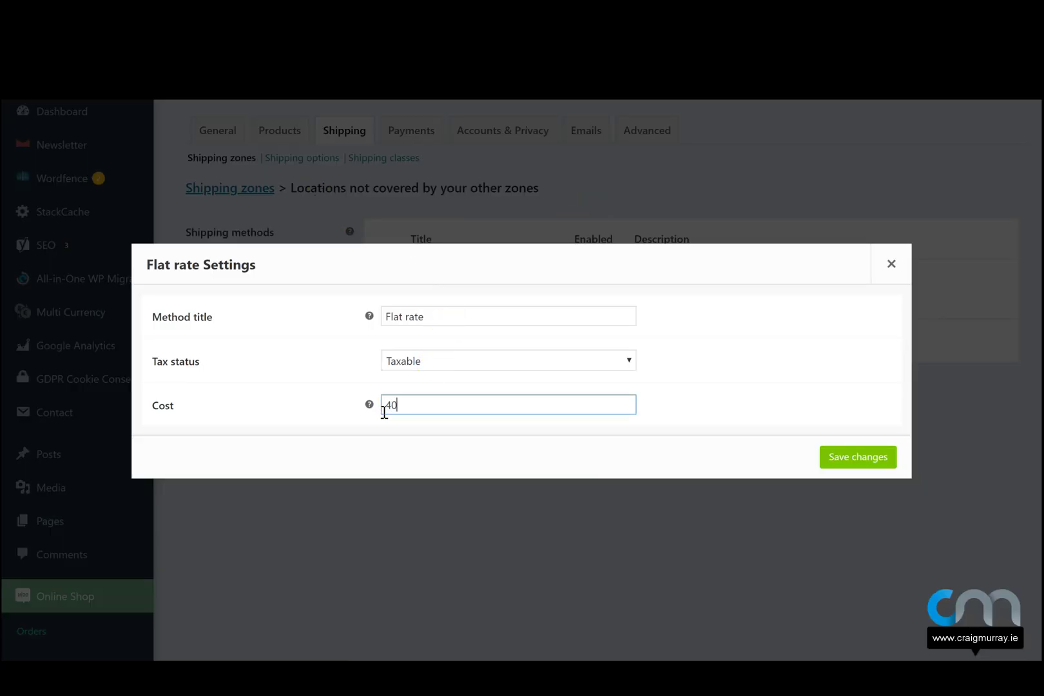
left_click(841, 458)
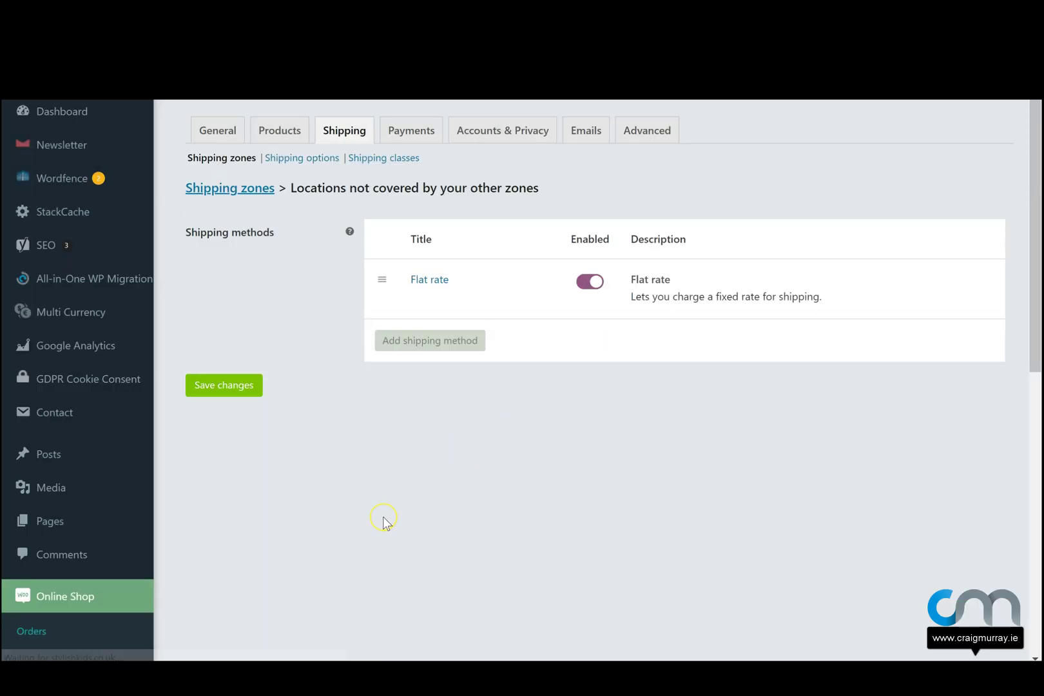